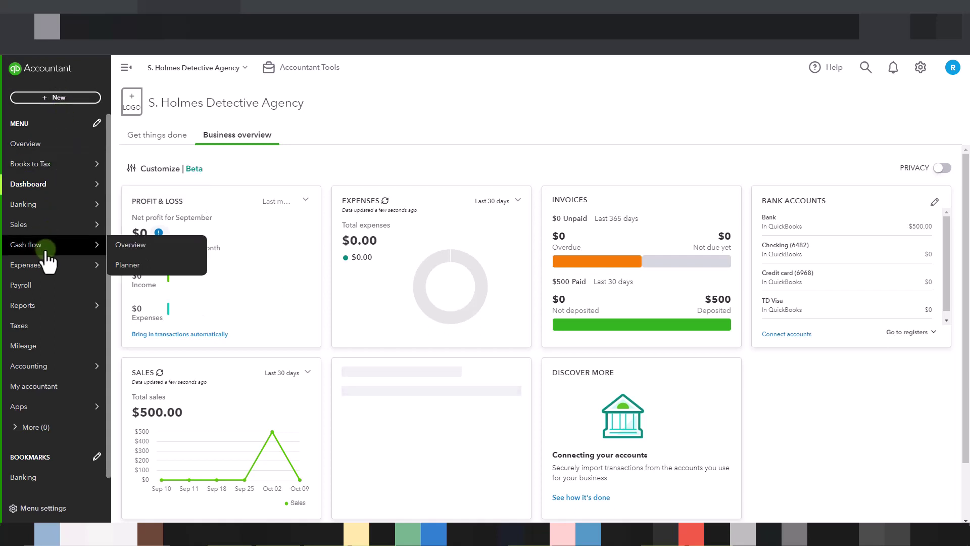
Step: Start a blank supplier bill from the + New menu, dated 09/10/2023
{"action": "mouse_move", "coordinate": [44, 265]}
{"action": "left_click", "coordinate": [122, 285]}
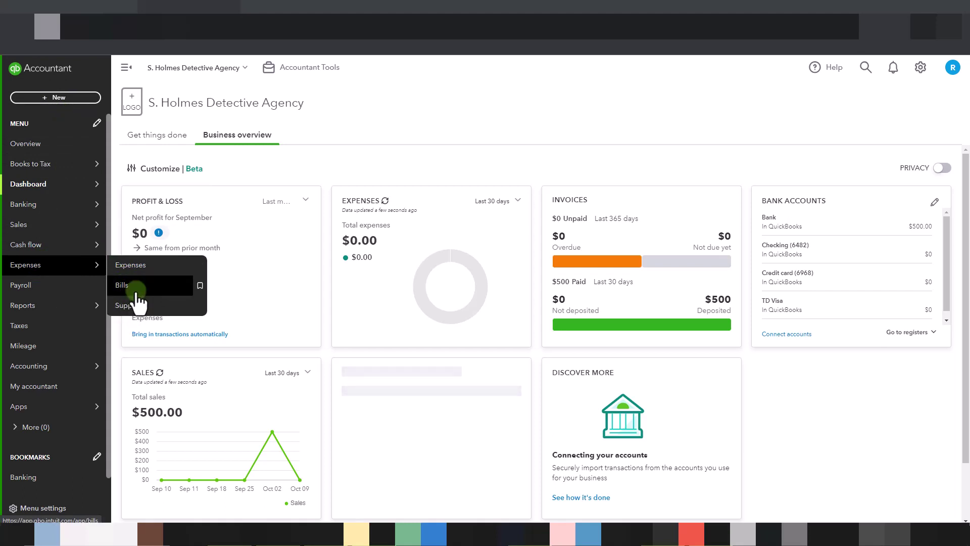
{"action": "left_click", "coordinate": [57, 100]}
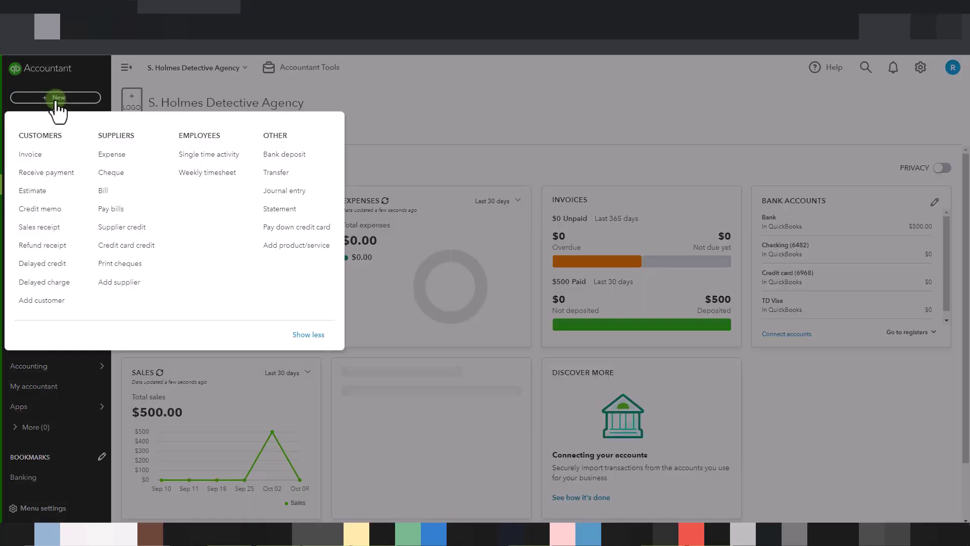
{"action": "left_click", "coordinate": [106, 191]}
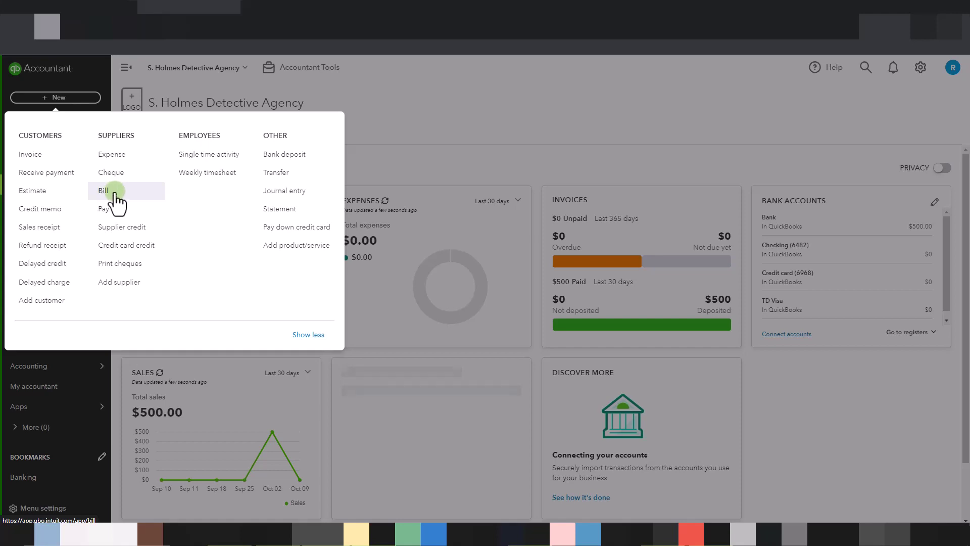
{"action": "left_click", "coordinate": [116, 195]}
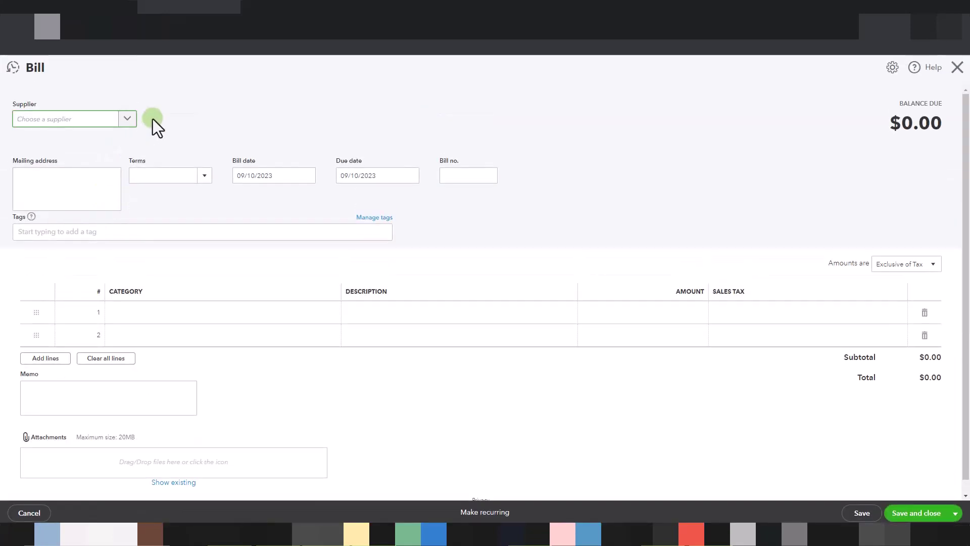
Step: Add a new supplier with its display name and set it as the bill's supplier
{"action": "left_click", "coordinate": [127, 119]}
{"action": "left_click", "coordinate": [90, 145]}
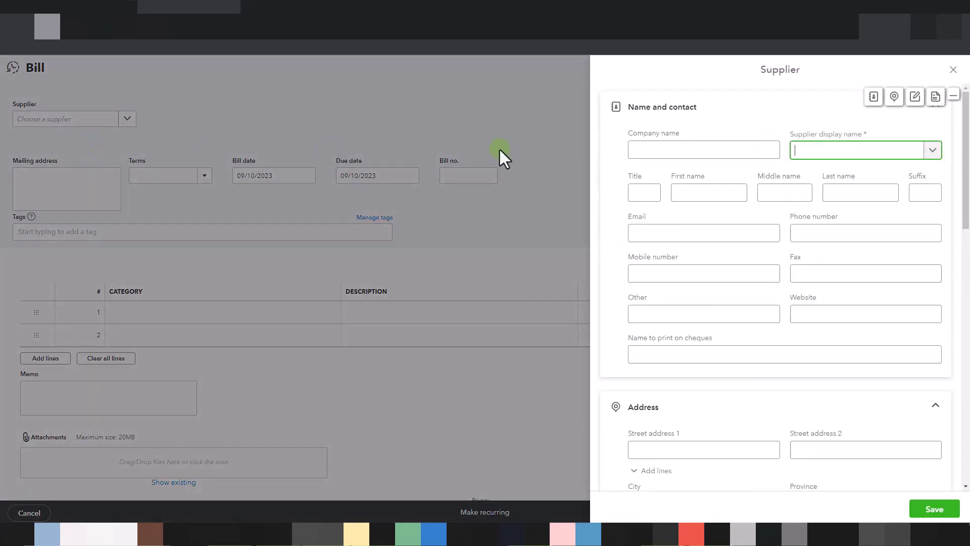
{"action": "left_click", "coordinate": [672, 150]}
{"action": "left_click", "coordinate": [811, 151]}
{"action": "left_click", "coordinate": [738, 149]}
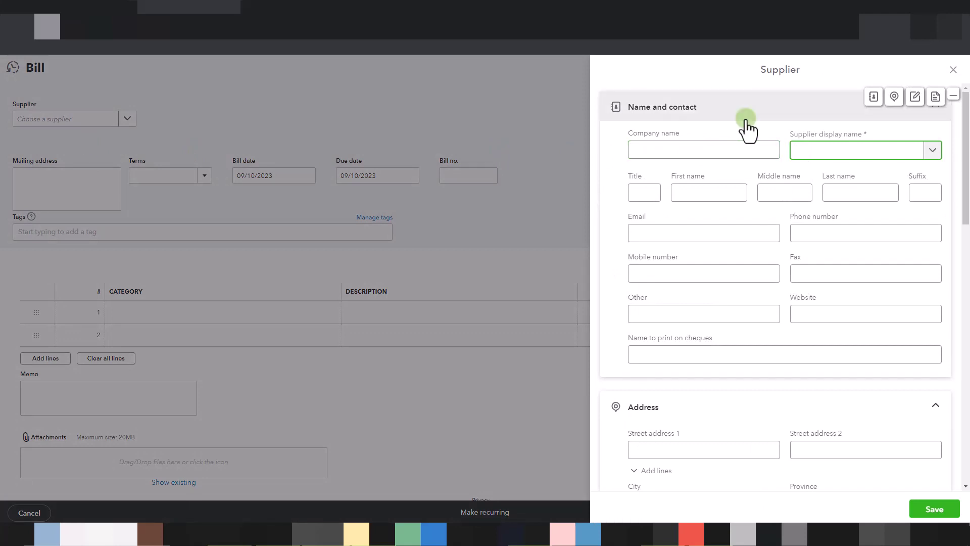
{"action": "type", "text": "Mrs Hudson"}
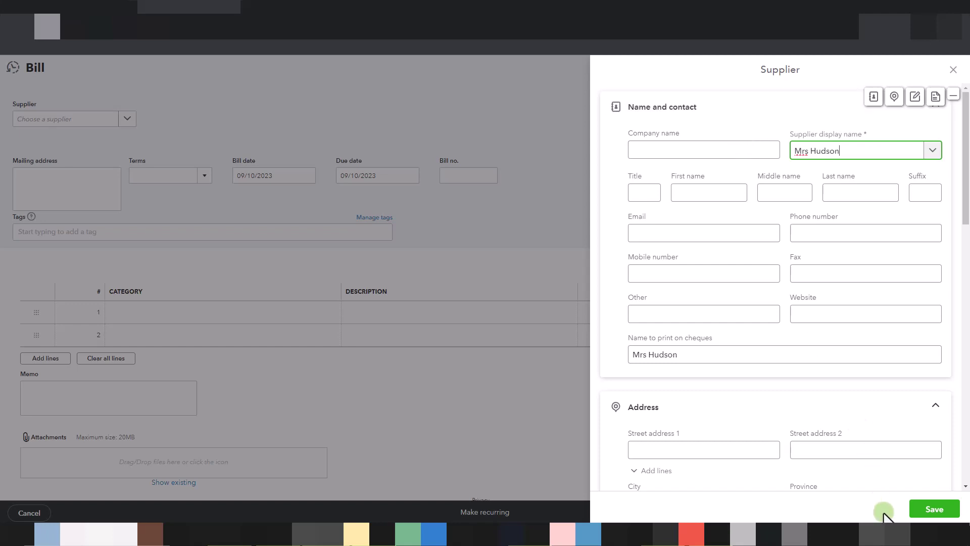
{"action": "left_click", "coordinate": [946, 509]}
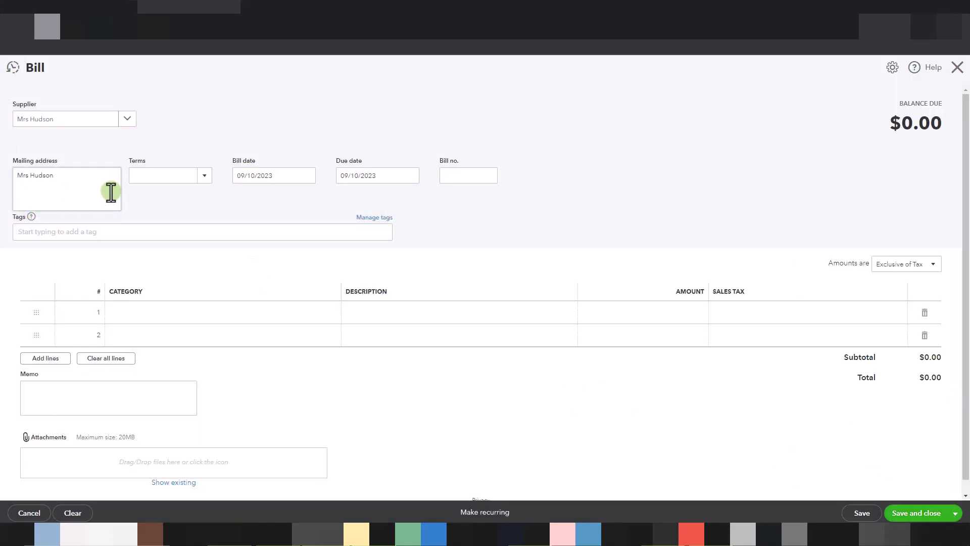
Step: Enter Oct2023 as the bill number
{"action": "left_click", "coordinate": [65, 181]}
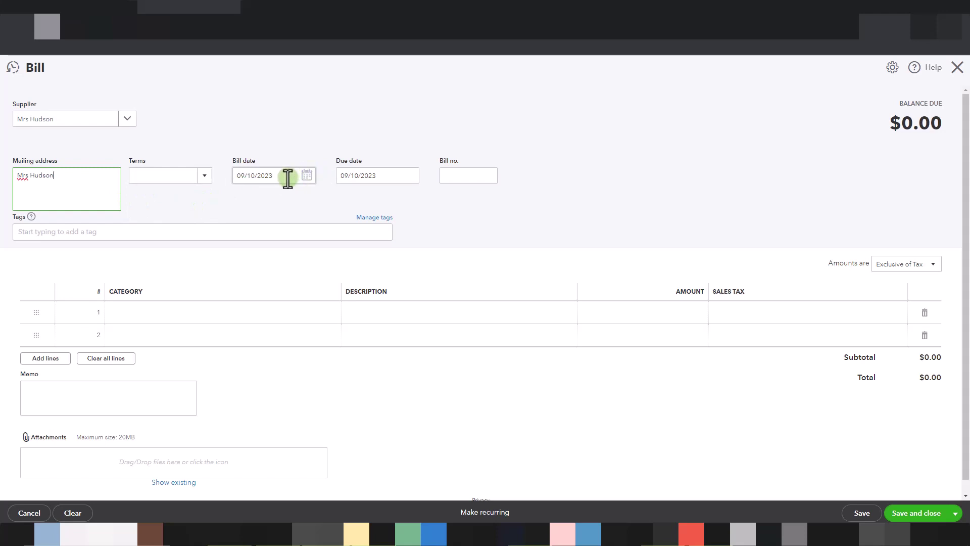
{"action": "left_click", "coordinate": [459, 175]}
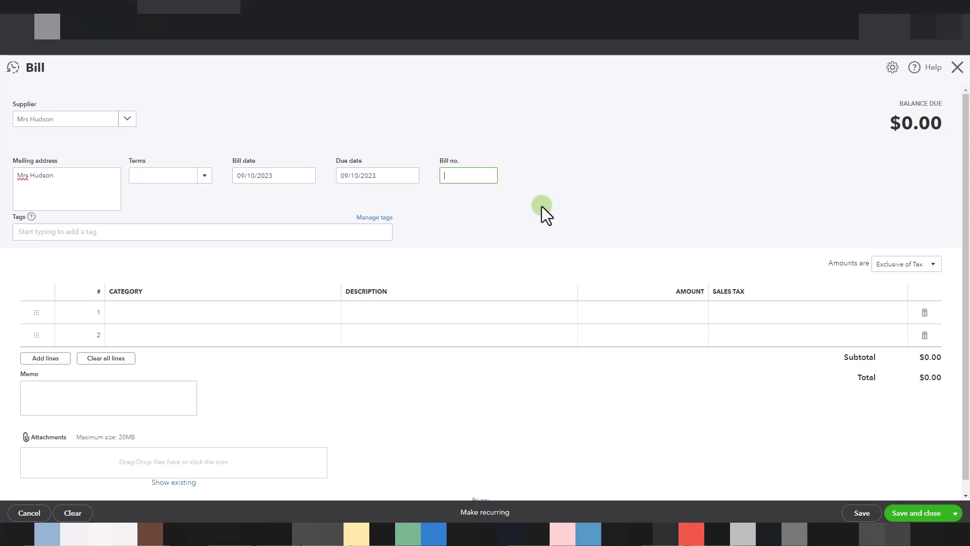
{"action": "type", "text": "Oct2023"}
Step: Add a Rent Expense line of 250.00 marked sales-tax Exempt
{"action": "left_click", "coordinate": [170, 317]}
{"action": "left_click", "coordinate": [158, 311]}
{"action": "type", "text": "rent"}
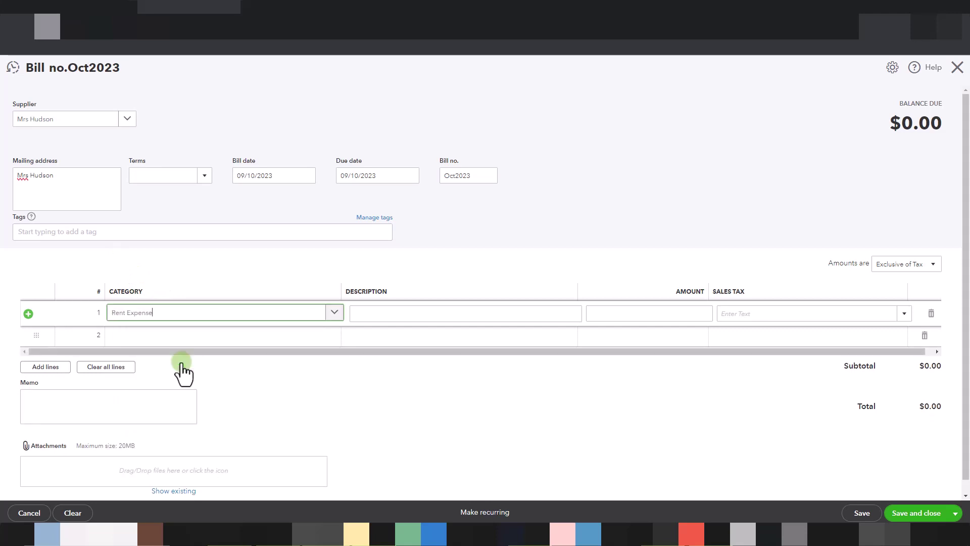
{"action": "left_click", "coordinate": [179, 361]}
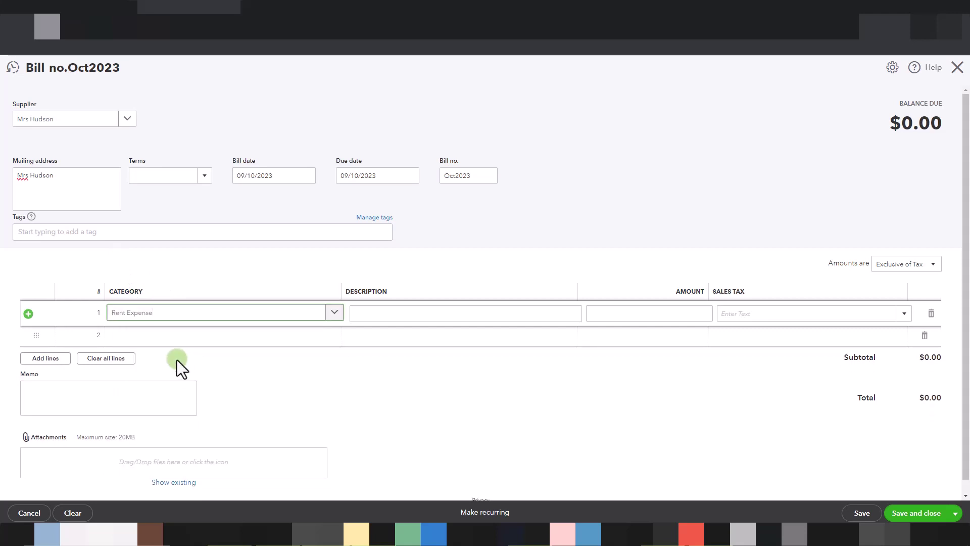
{"action": "left_click", "coordinate": [654, 309]}
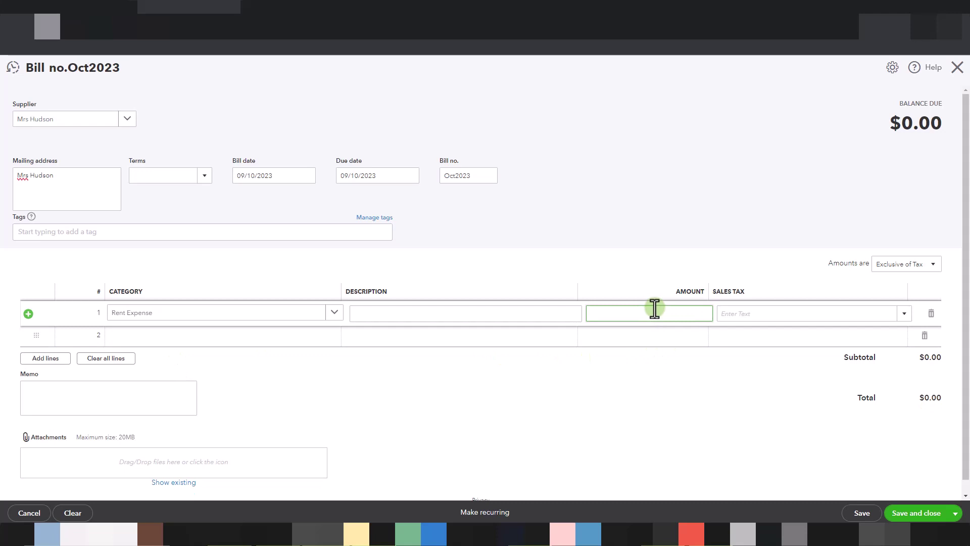
{"action": "type", "text": "25"}
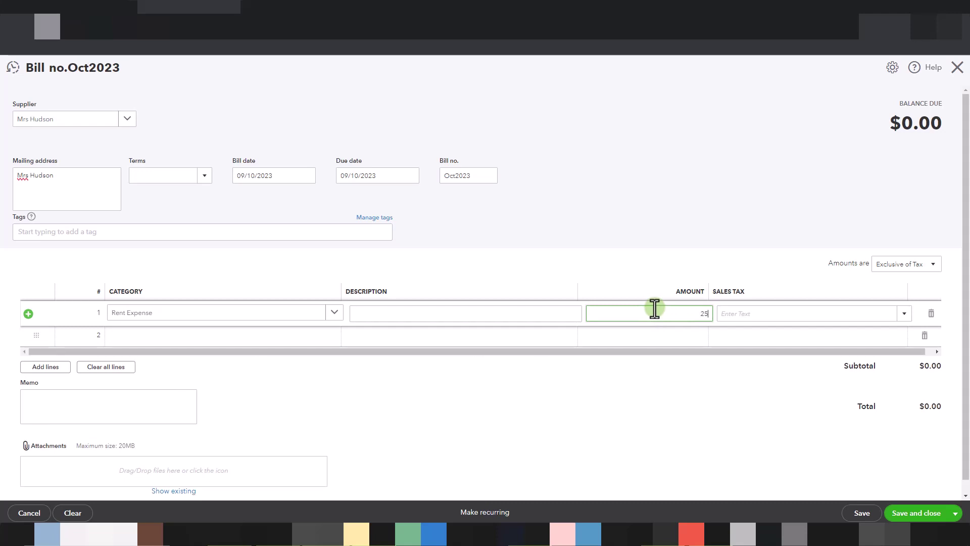
{"action": "type", "text": "0"}
{"action": "key", "text": "Tab"}
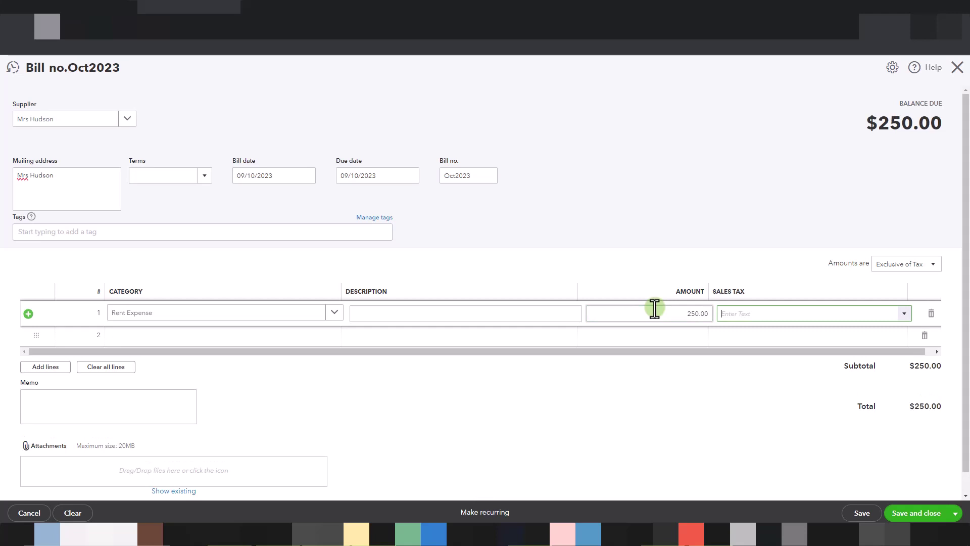
{"action": "left_click", "coordinate": [904, 314]}
{"action": "left_click", "coordinate": [786, 390]}
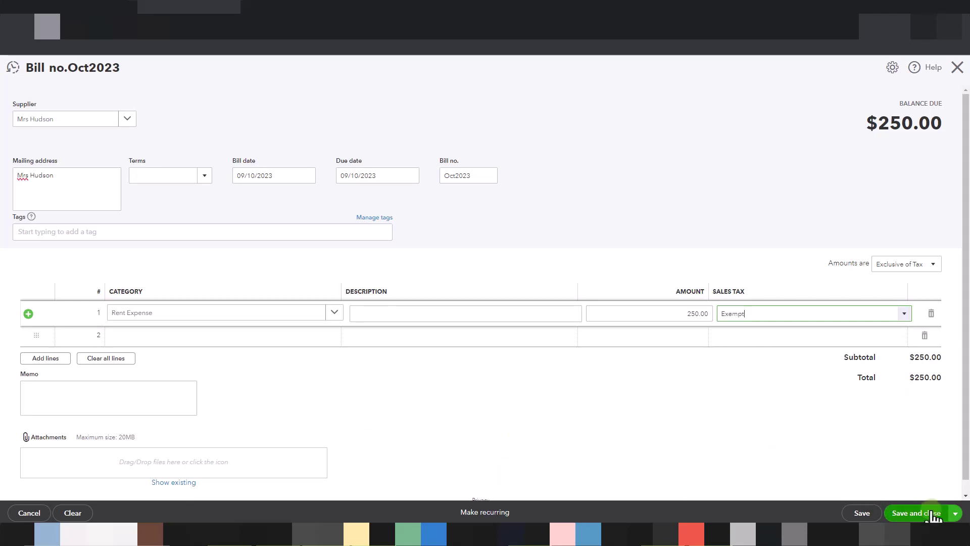
Step: Save and close the Oct2023 rent bill, then start a new blank Expense
{"action": "left_click", "coordinate": [912, 513]}
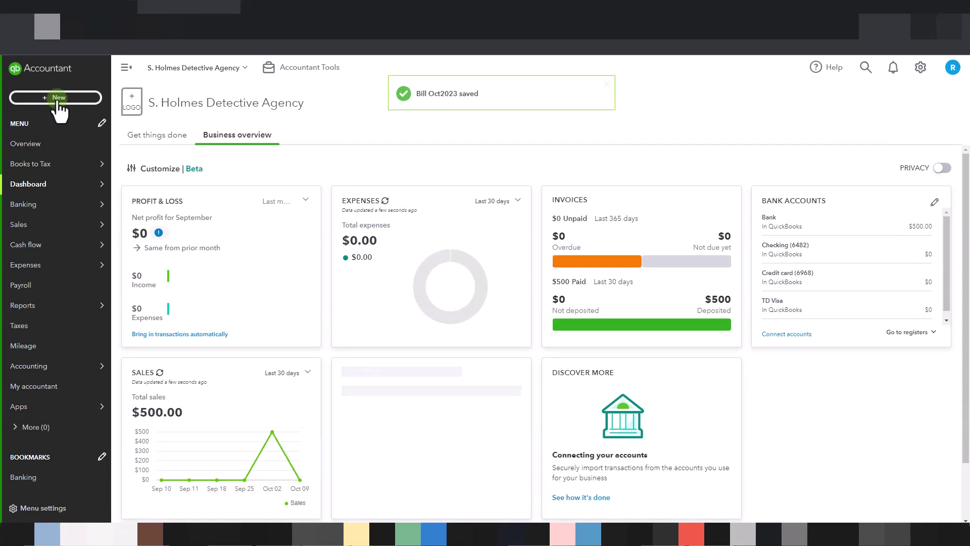
{"action": "left_click", "coordinate": [58, 98]}
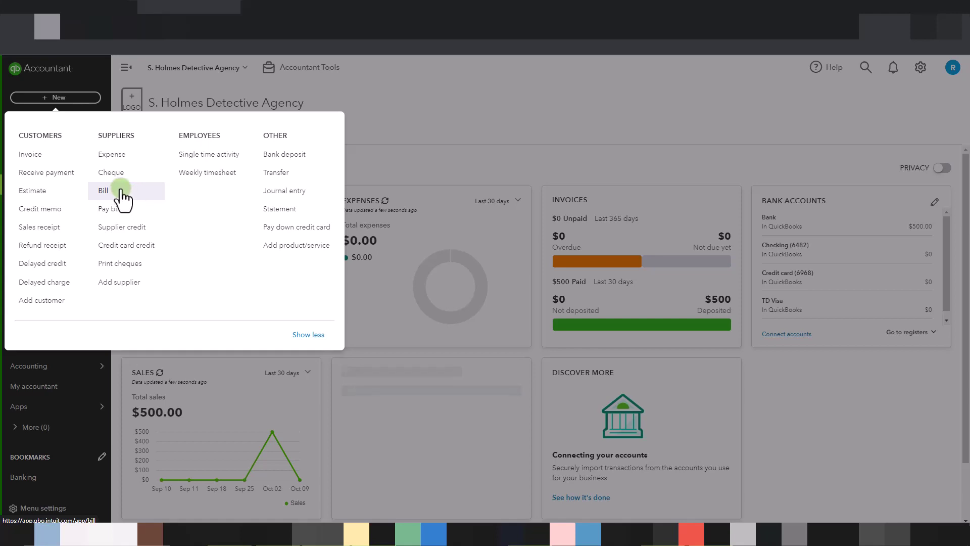
{"action": "left_click", "coordinate": [112, 155]}
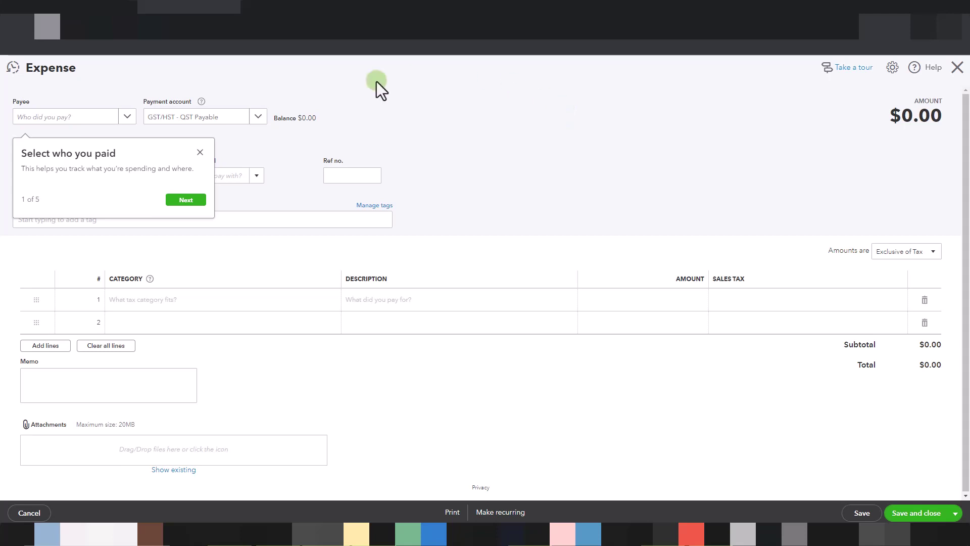
Step: Create BestBuy as a new supplier and set it as the expense payee
{"action": "left_click", "coordinate": [200, 152]}
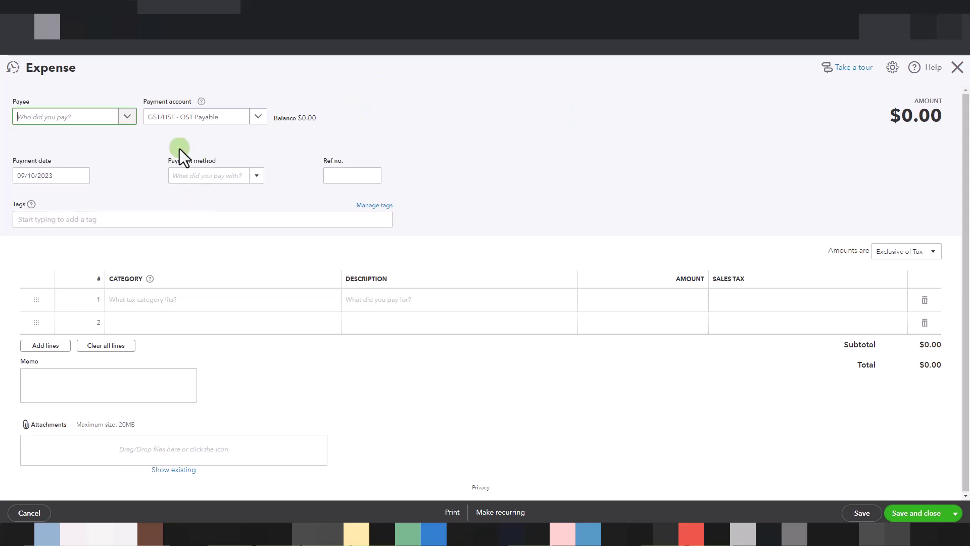
{"action": "left_click", "coordinate": [129, 118]}
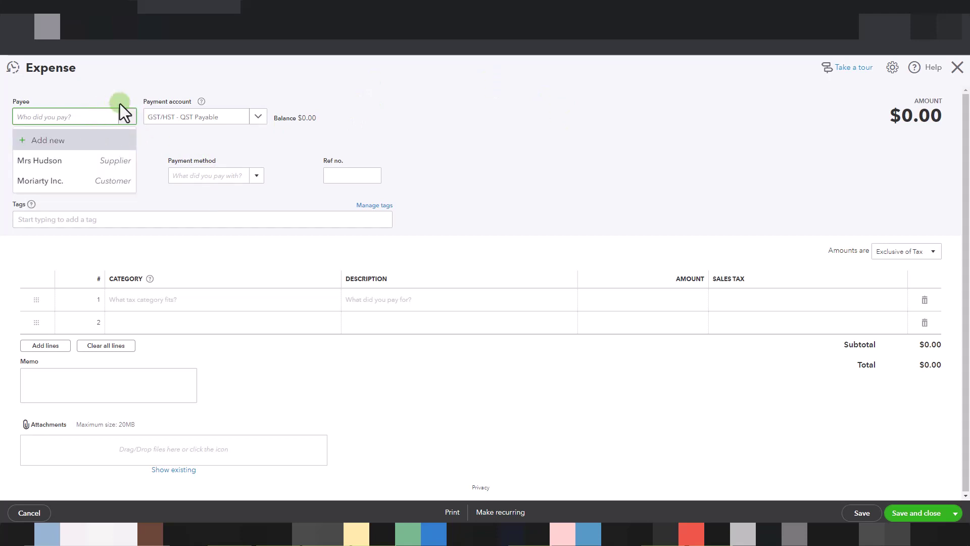
{"action": "type", "text": "BestBuy"}
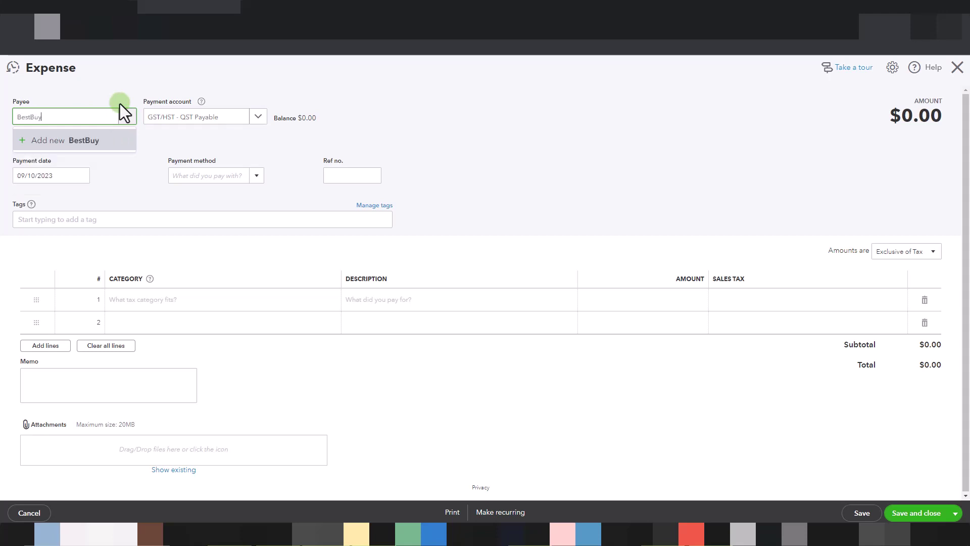
{"action": "left_click", "coordinate": [101, 151]}
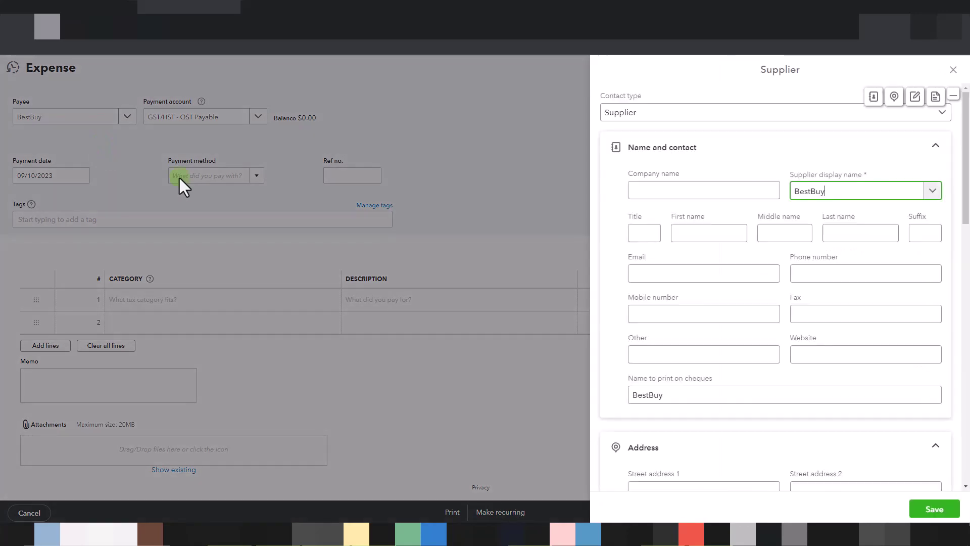
{"action": "left_click", "coordinate": [934, 509]}
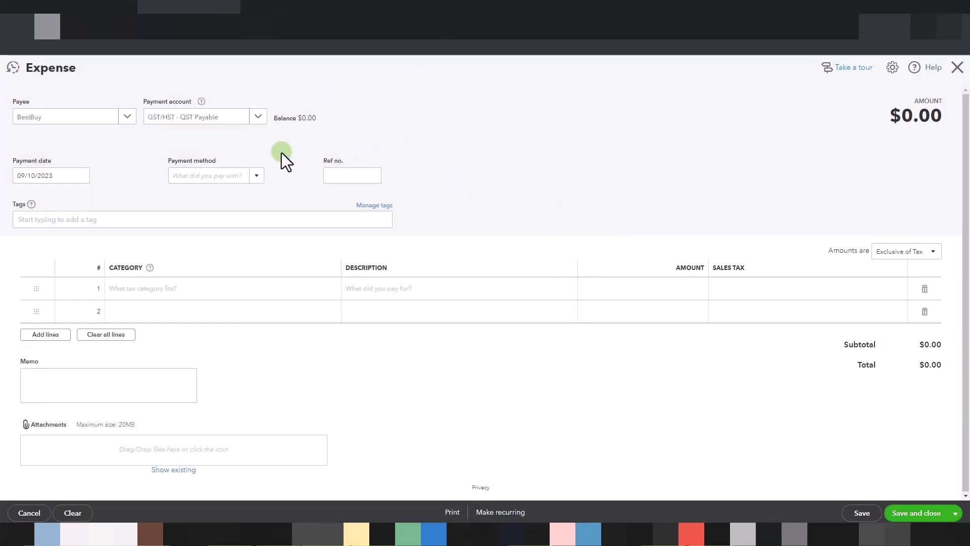
Step: Pay the expense from Credit card (6968) with Credit Card as the payment method
{"action": "left_click", "coordinate": [258, 118]}
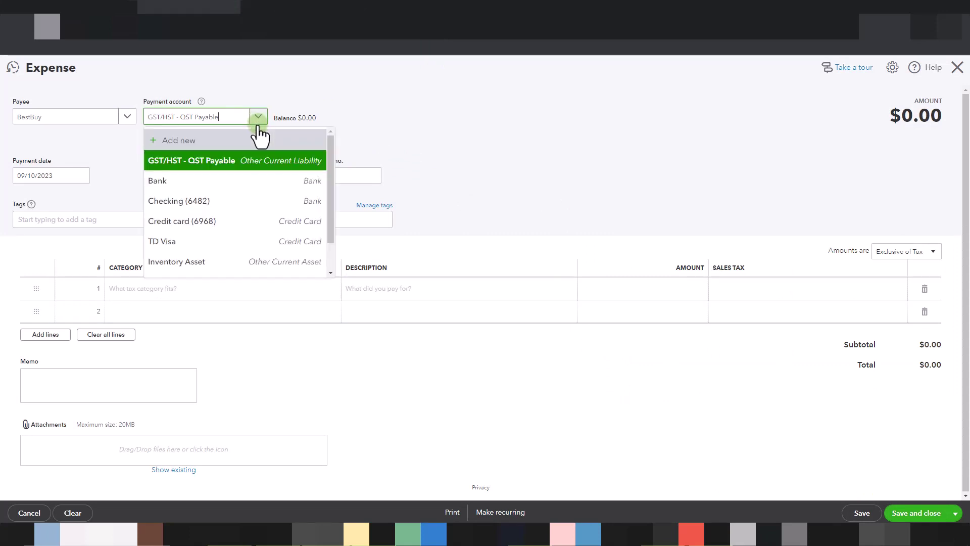
{"action": "left_click", "coordinate": [241, 182]}
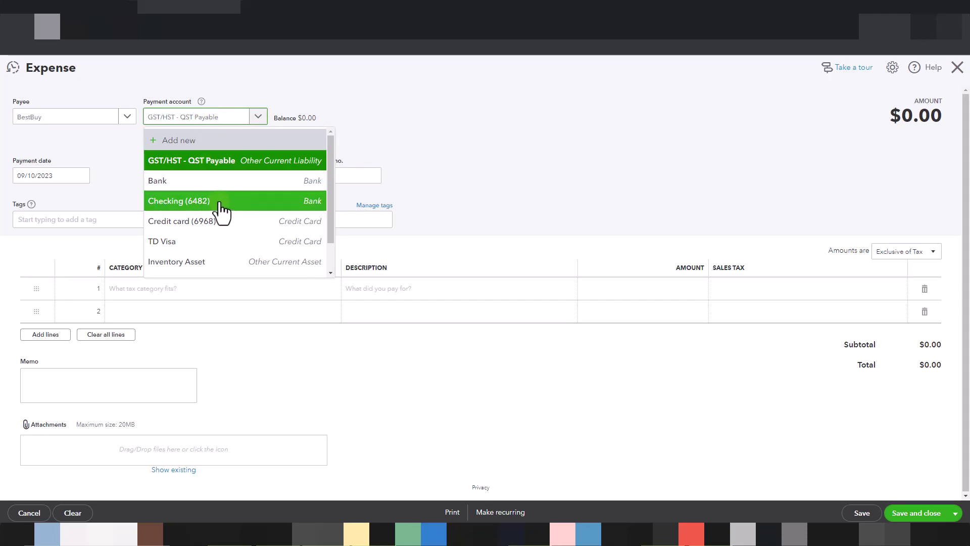
{"action": "left_click", "coordinate": [220, 226]}
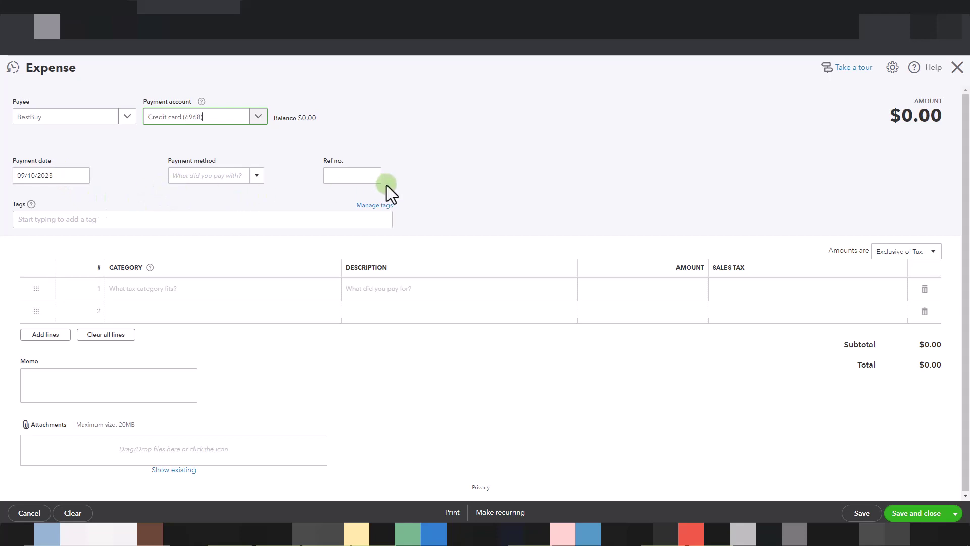
{"action": "left_click", "coordinate": [354, 176]}
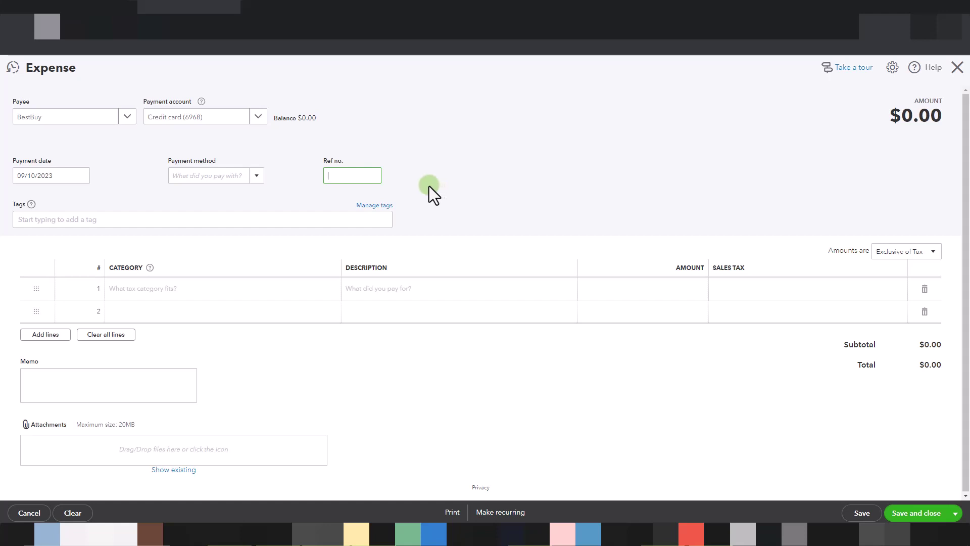
{"action": "left_click", "coordinate": [255, 177]}
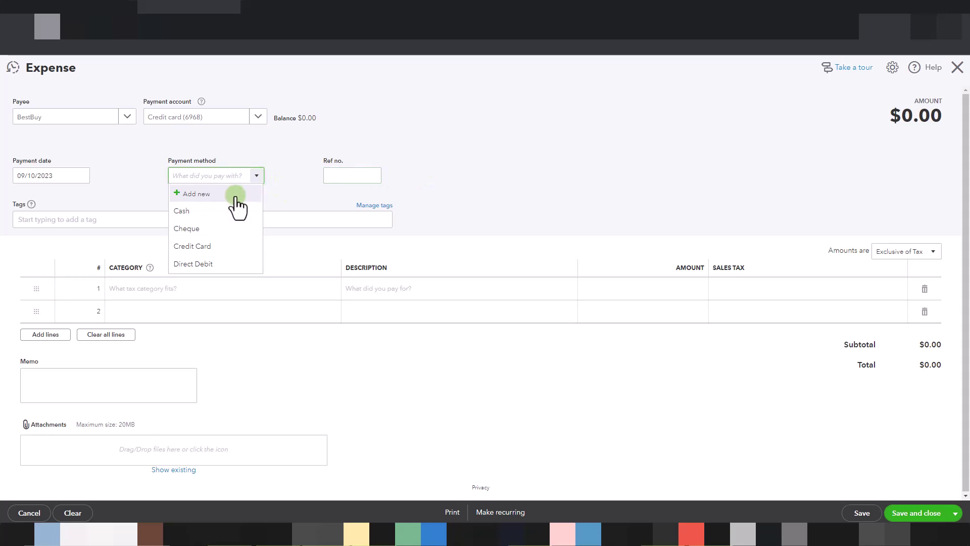
{"action": "left_click", "coordinate": [211, 247]}
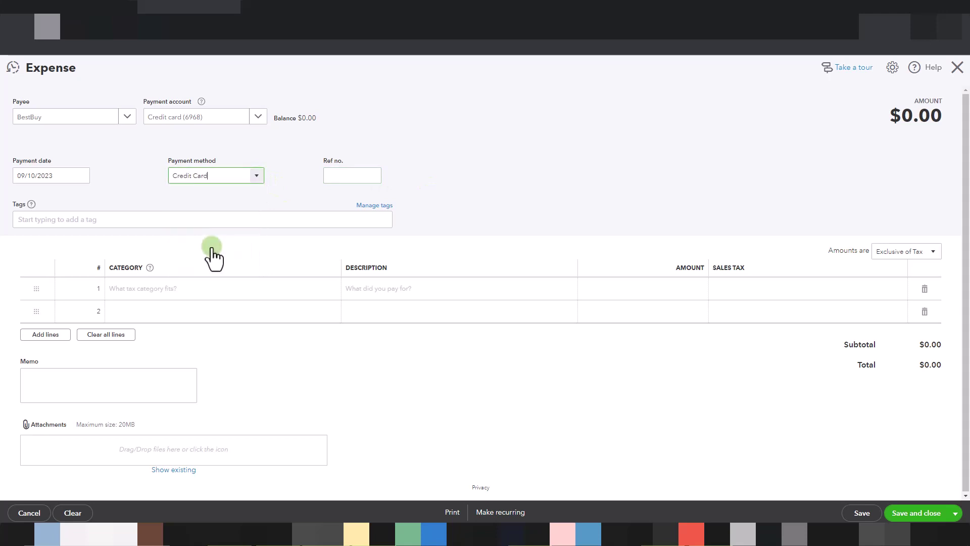
Step: Set line 1's category to Office Expenses
{"action": "left_click", "coordinate": [189, 290]}
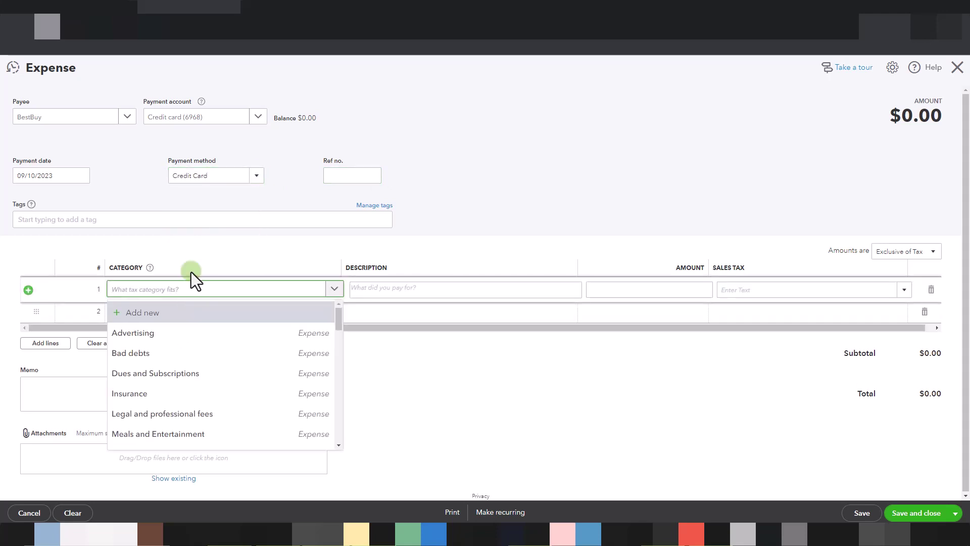
{"action": "scroll", "coordinate": [195, 329], "scroll_direction": "down", "scroll_amount": 3}
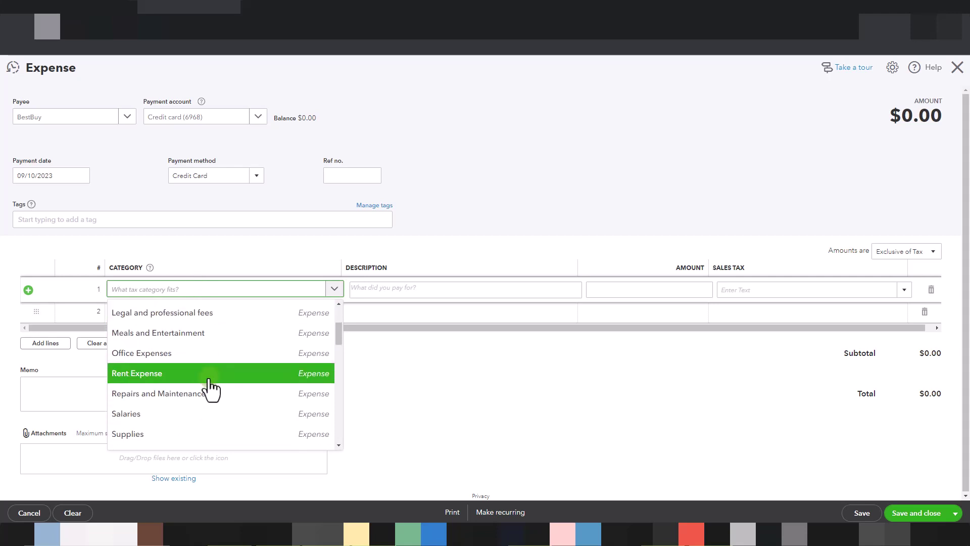
{"action": "left_click", "coordinate": [180, 356]}
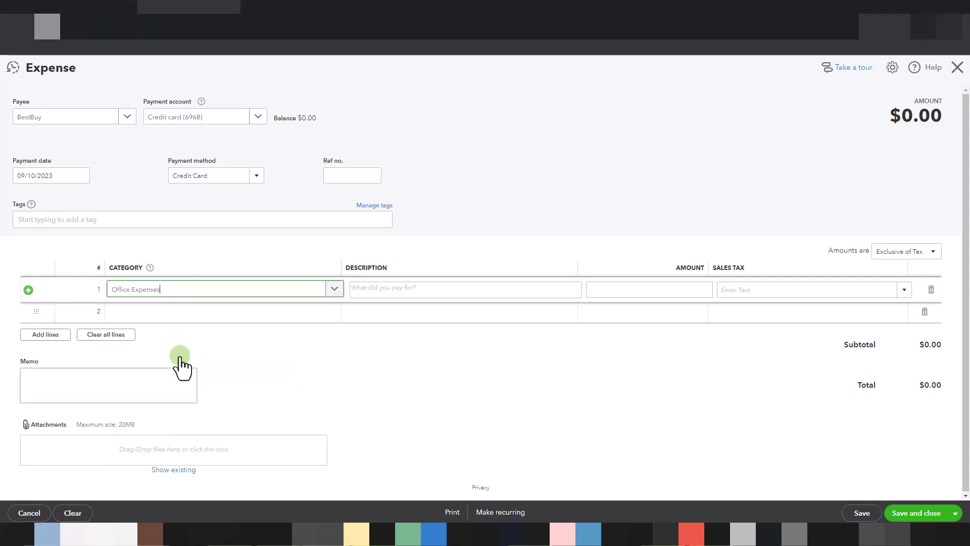
Step: Fill expense line 1 with description Paper, amount 25.00, tax Exempt
{"action": "left_click", "coordinate": [379, 289]}
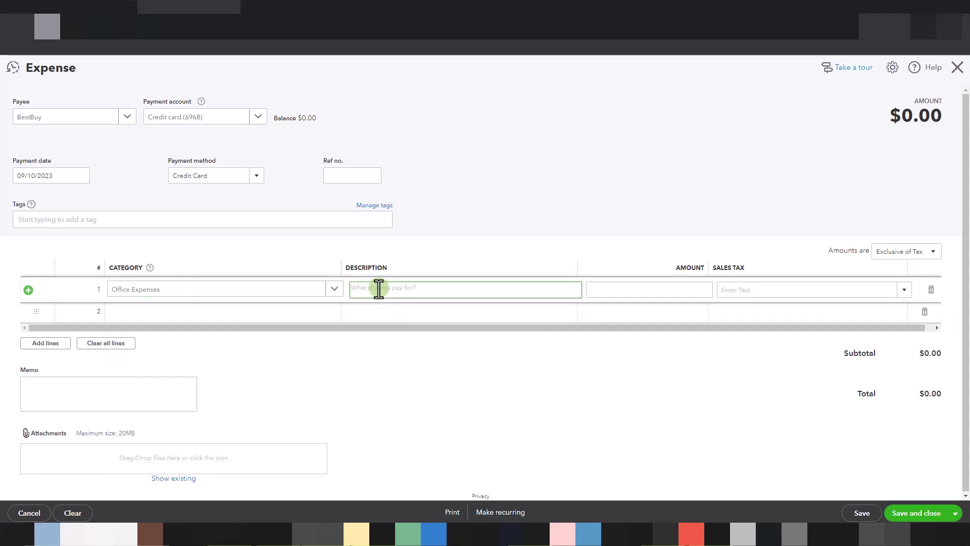
{"action": "type", "text": "Paper"}
{"action": "key", "text": "Tab"}
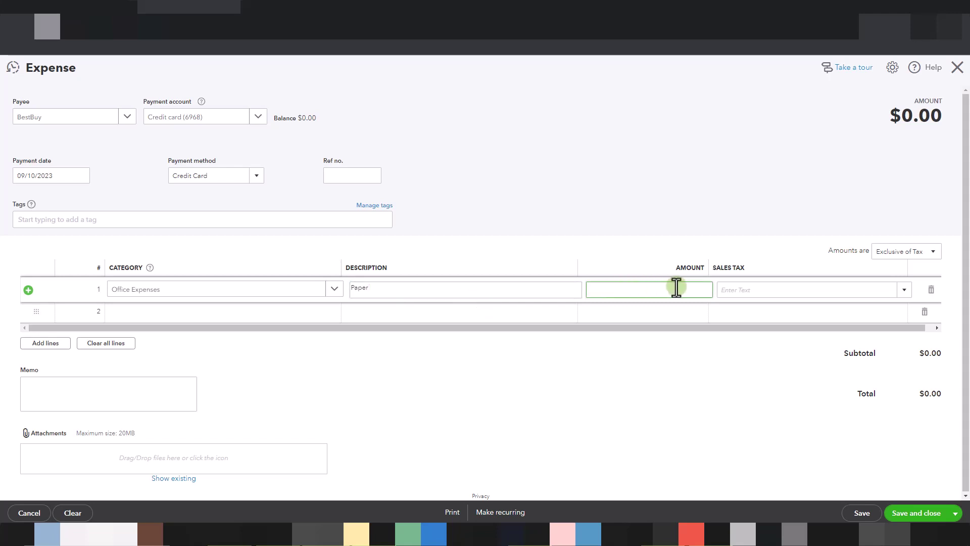
{"action": "type", "text": "25"}
{"action": "key", "text": "Tab"}
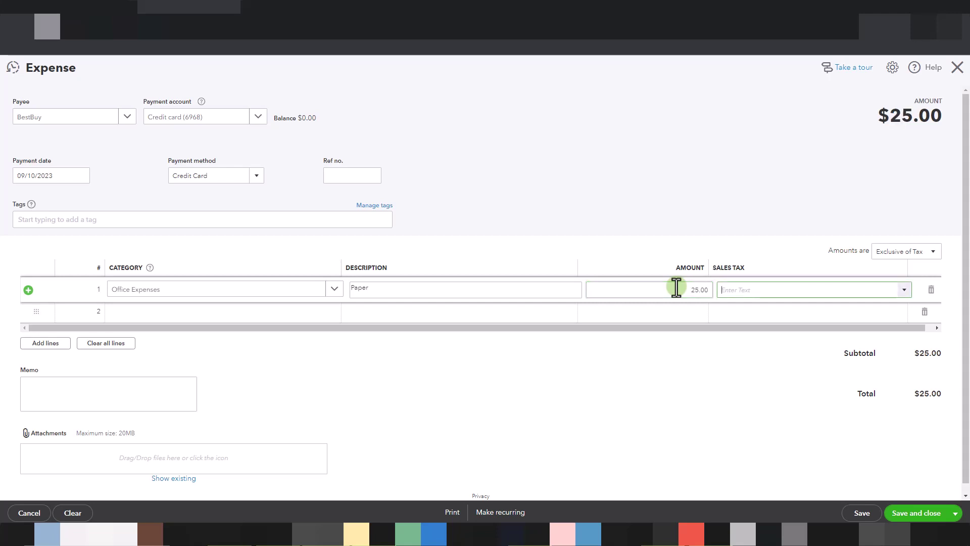
{"action": "left_click", "coordinate": [903, 291]}
{"action": "left_click", "coordinate": [756, 366]}
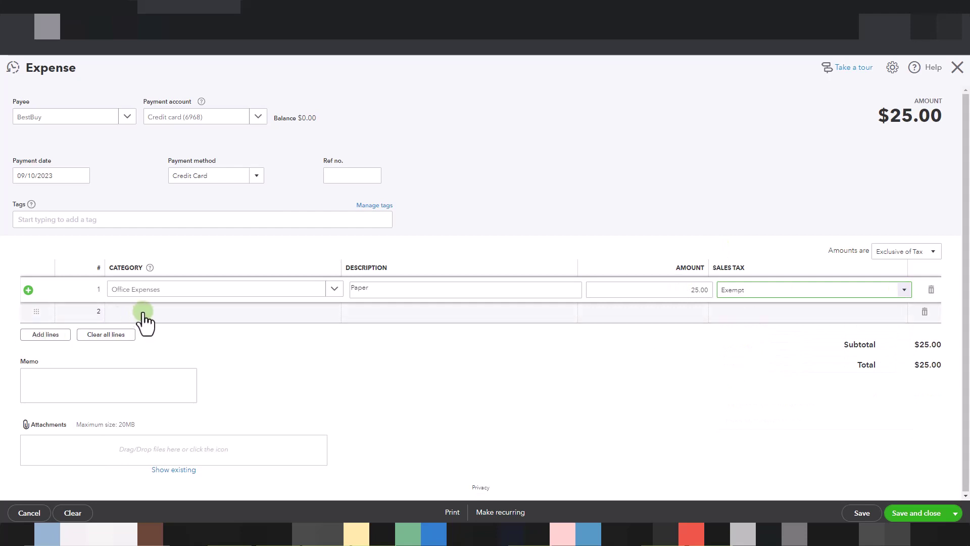
Step: Add line 2 as Supplies, description accessories, amount 42.00, tax Exempt (0%)
{"action": "left_click", "coordinate": [176, 311]}
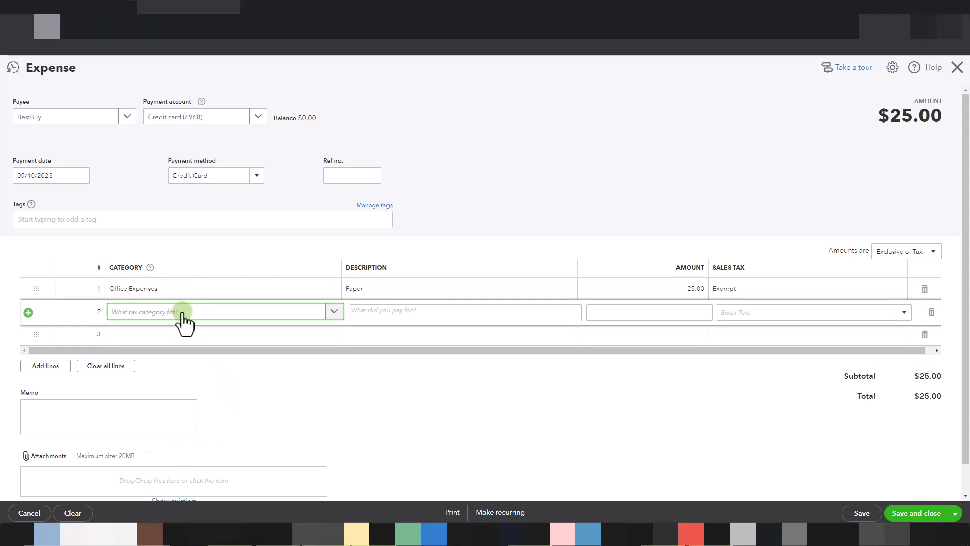
{"action": "left_click", "coordinate": [182, 312]}
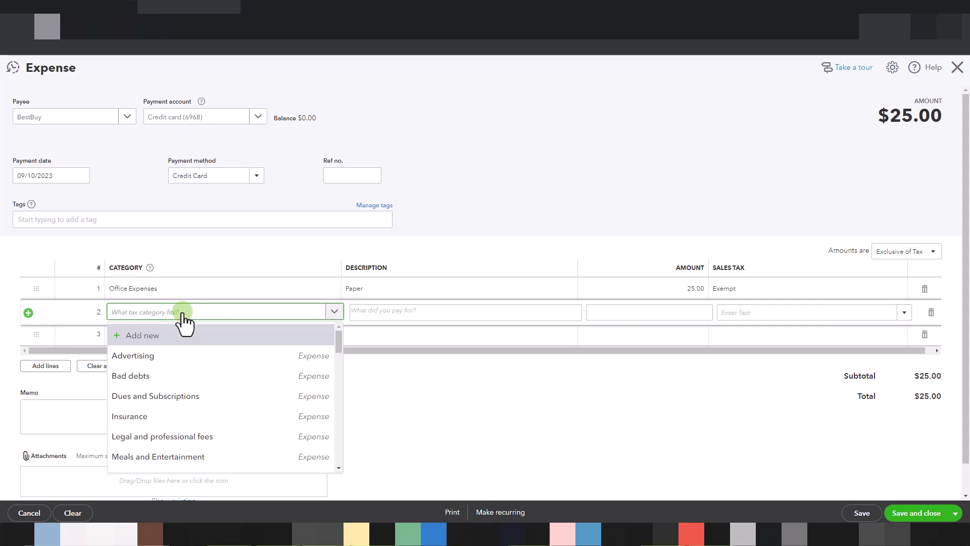
{"action": "scroll", "coordinate": [217, 407], "scroll_direction": "down", "scroll_amount": 2}
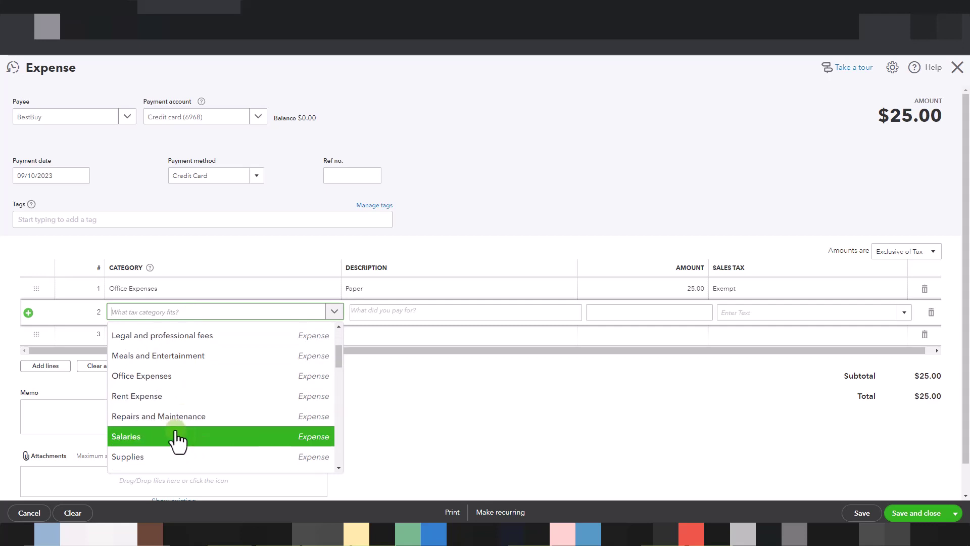
{"action": "left_click", "coordinate": [143, 458]}
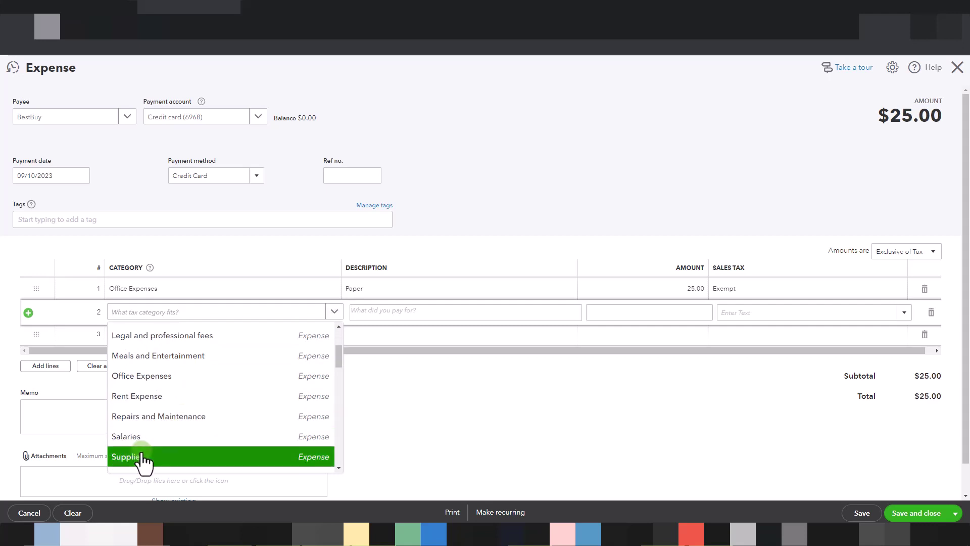
{"action": "left_click", "coordinate": [369, 312]}
{"action": "type", "text": "acq"}
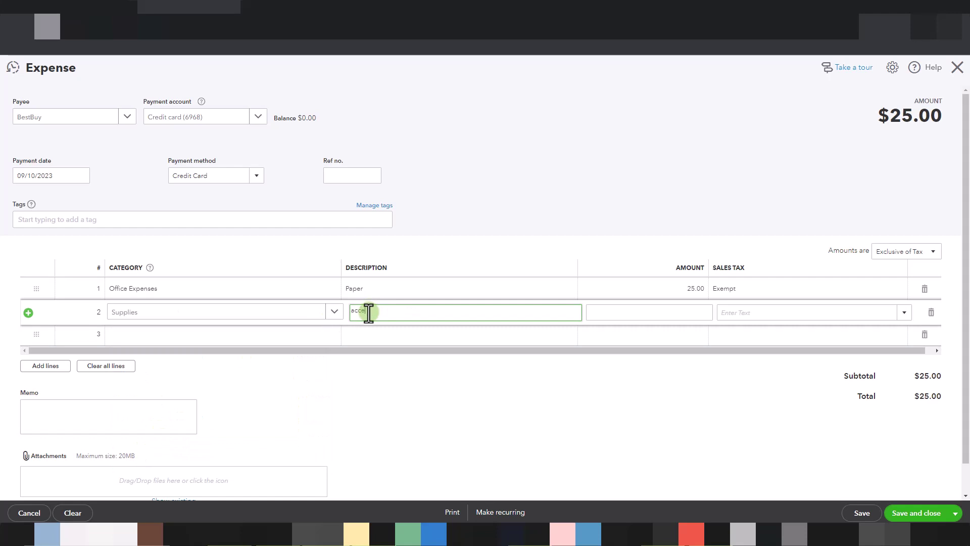
{"action": "type", "text": "essories"}
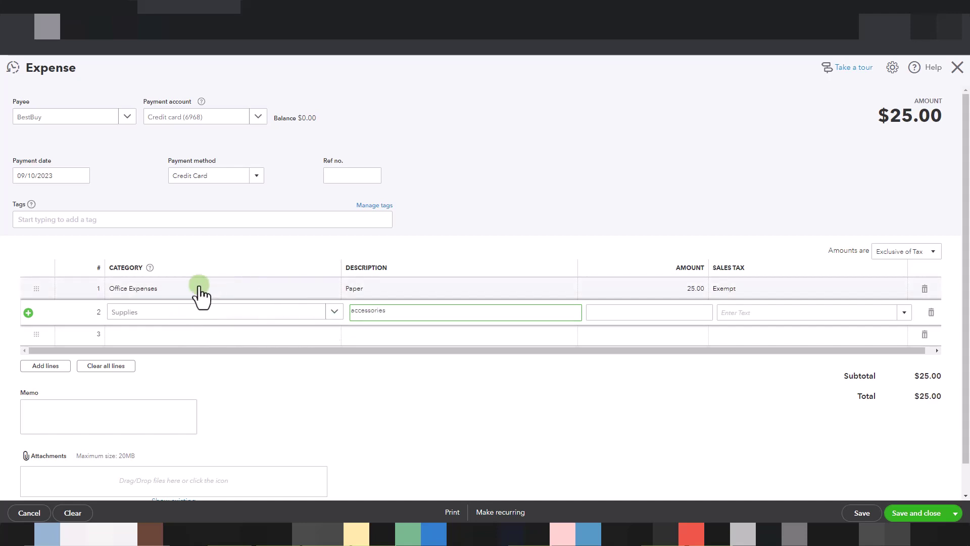
{"action": "left_click", "coordinate": [657, 312]}
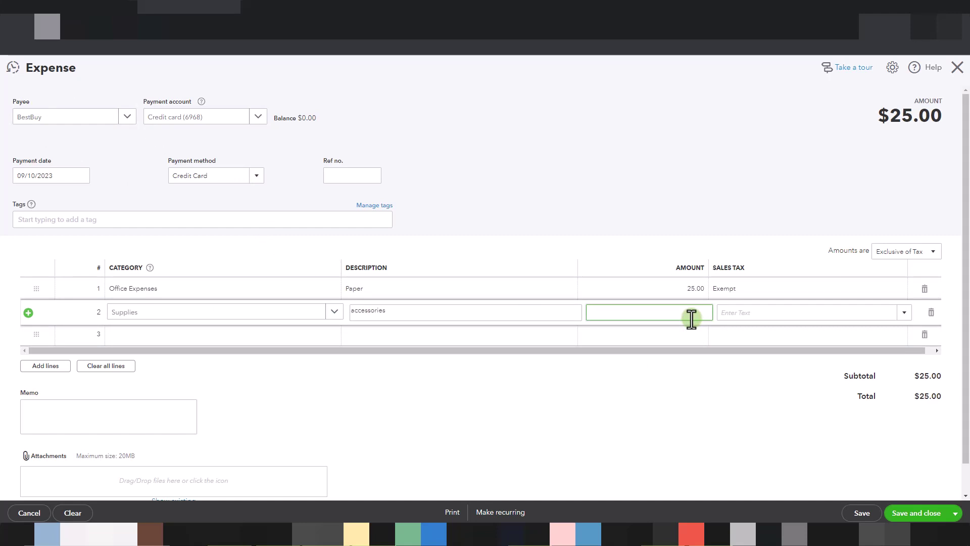
{"action": "type", "text": "2"}
{"action": "key", "text": "Tab"}
{"action": "type", "text": "ex"}
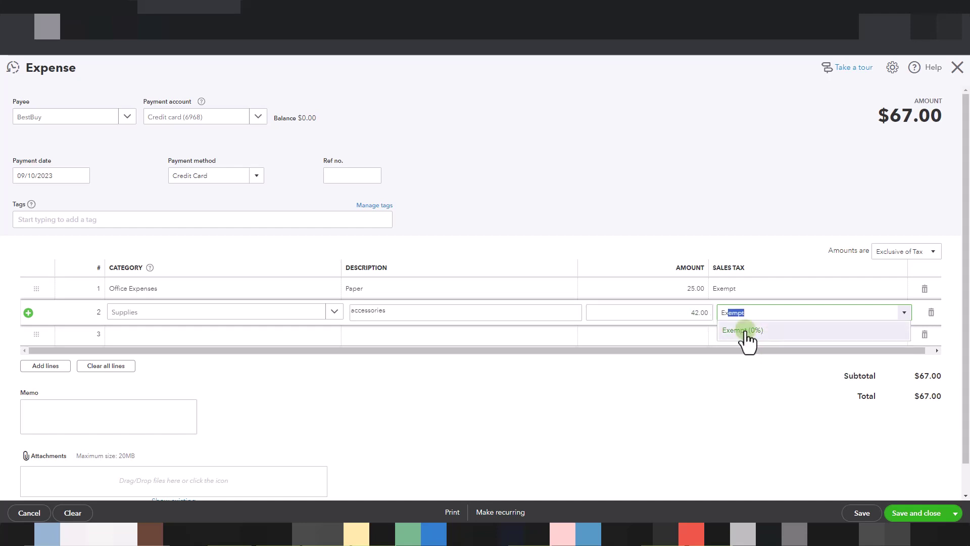
{"action": "left_click", "coordinate": [745, 332]}
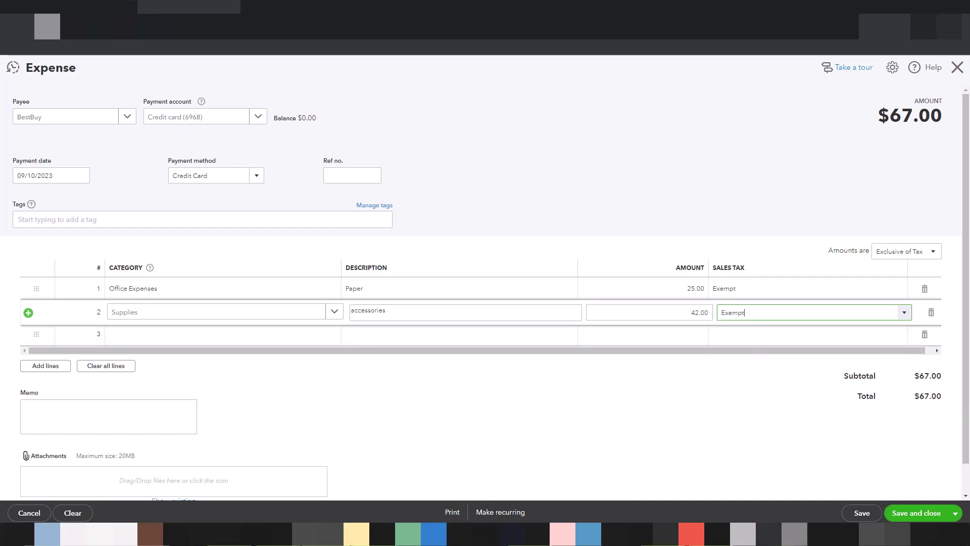
Step: Save and close the $67.00 BestBuy expense
{"action": "left_click", "coordinate": [919, 517]}
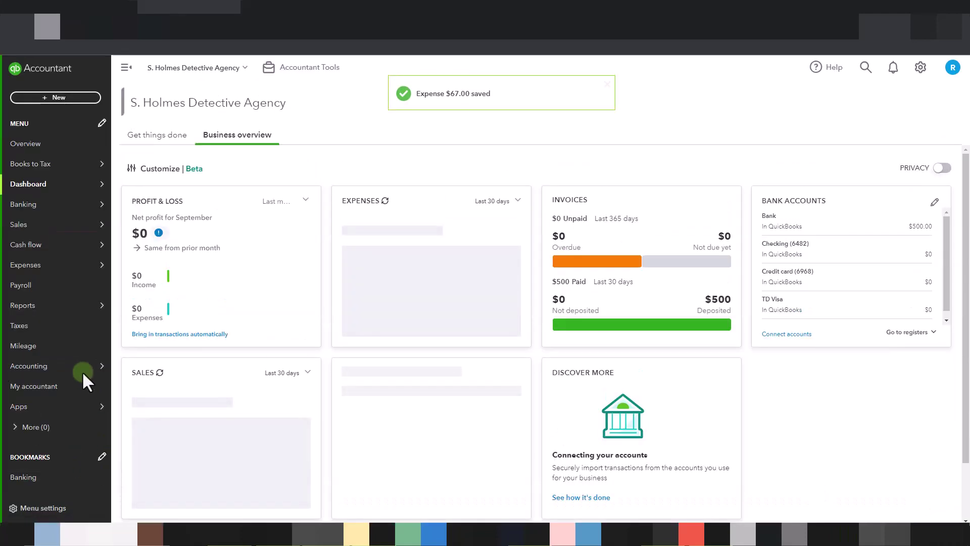
{"action": "mouse_move", "coordinate": [59, 305]}
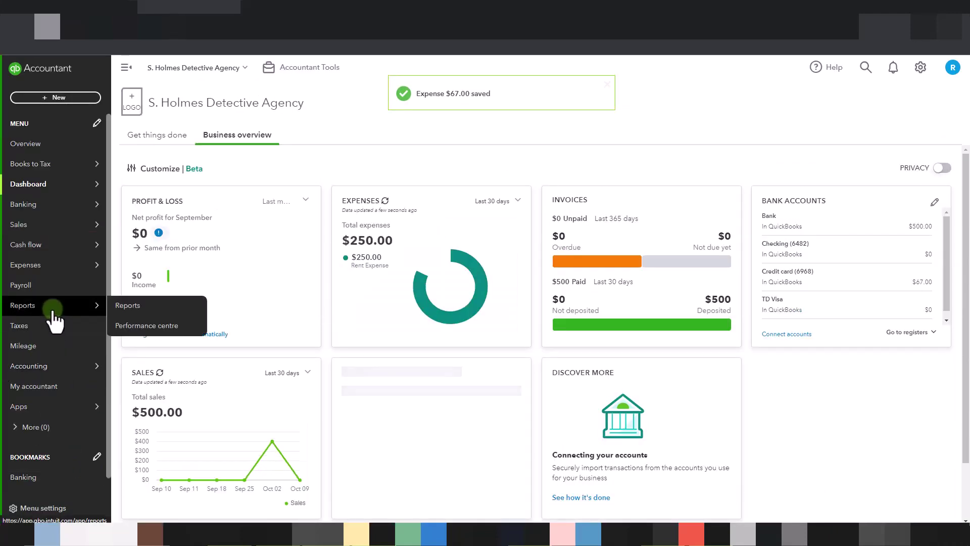
Step: Run the Profit and Loss report for This Year (January–December 2023)
{"action": "left_click", "coordinate": [147, 306]}
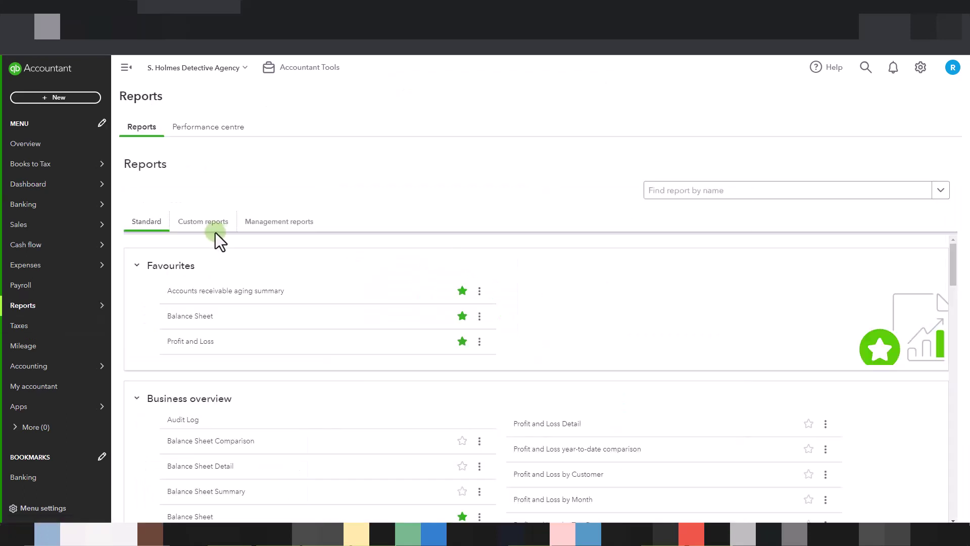
{"action": "left_click", "coordinate": [184, 340]}
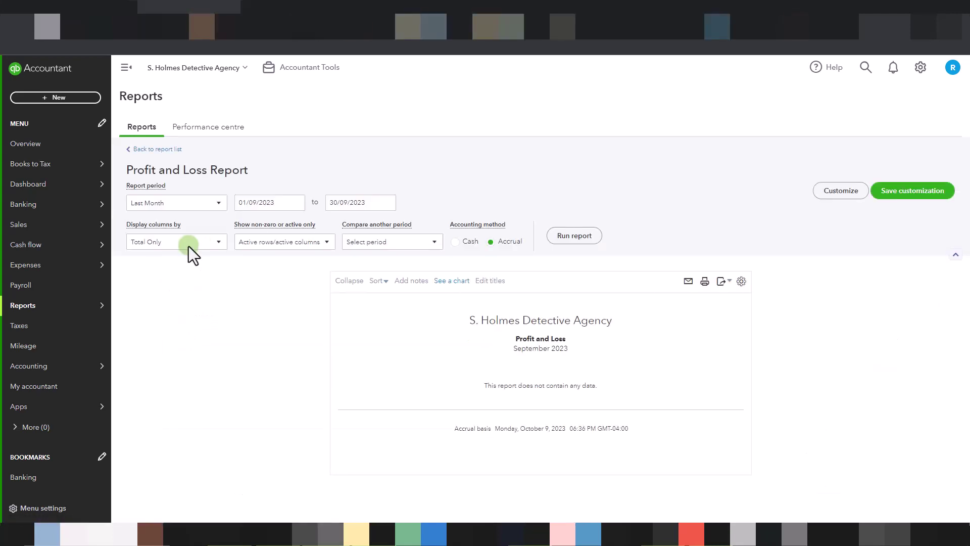
{"action": "left_click", "coordinate": [211, 203]}
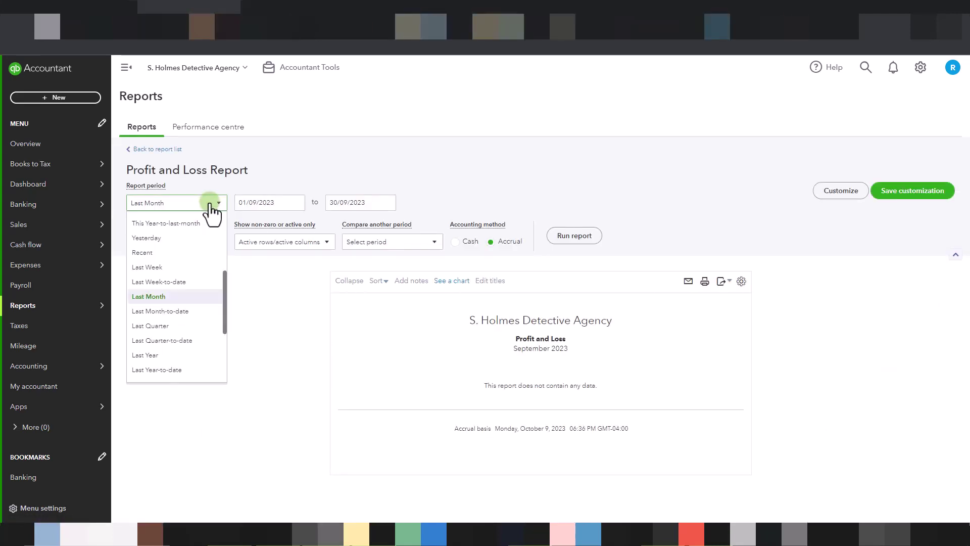
{"action": "scroll", "coordinate": [202, 329], "scroll_direction": "up", "scroll_amount": 3}
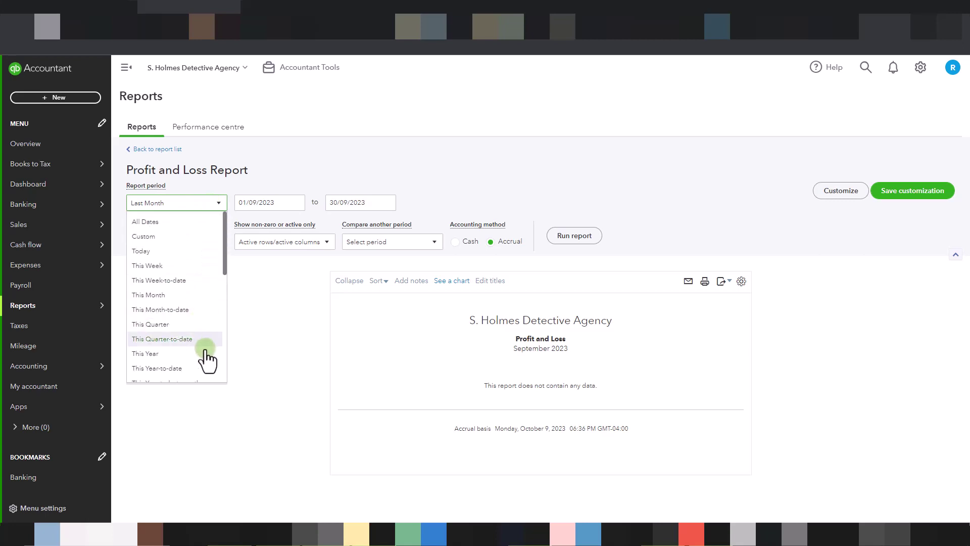
{"action": "left_click", "coordinate": [206, 354]}
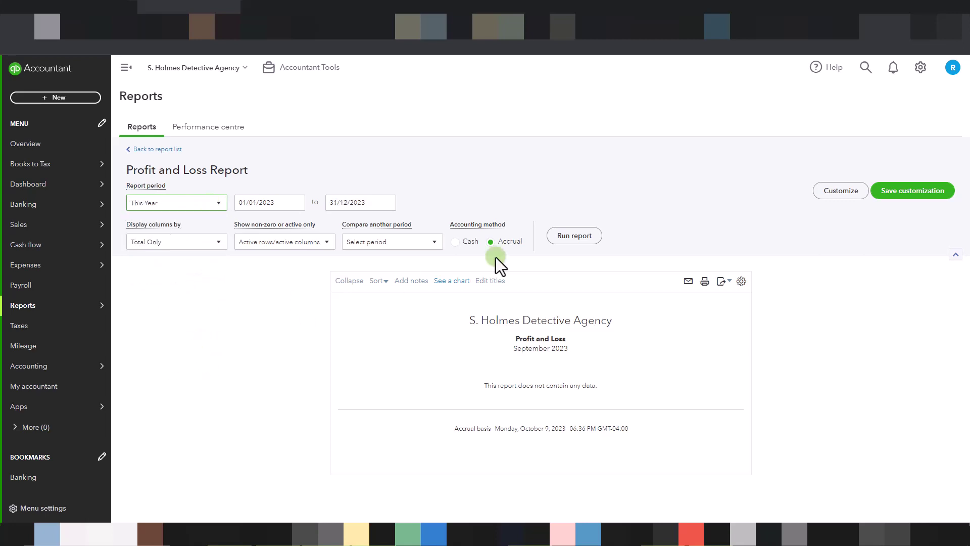
{"action": "left_click", "coordinate": [575, 236]}
{"action": "scroll", "coordinate": [762, 305], "scroll_direction": "down", "scroll_amount": 1}
{"action": "scroll", "coordinate": [892, 411], "scroll_direction": "down", "scroll_amount": 1}
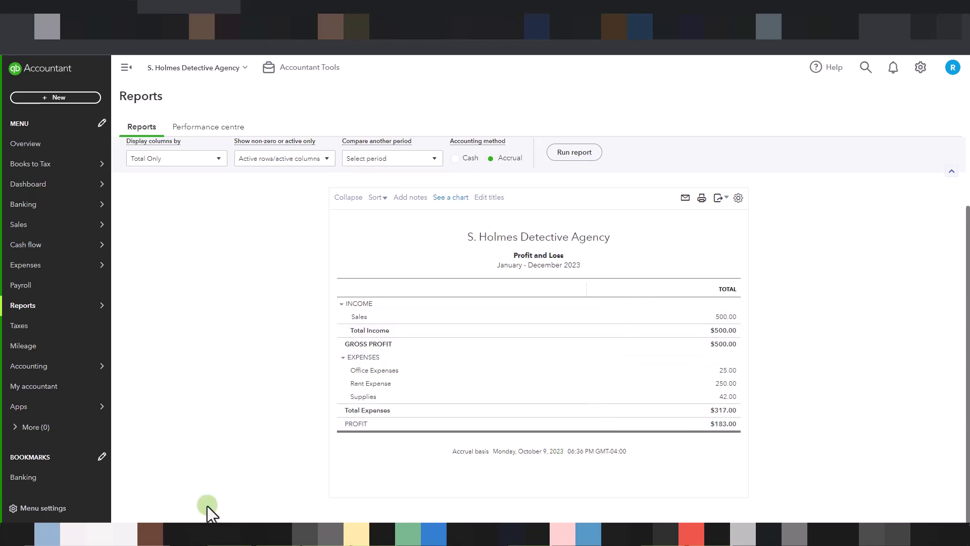
Step: Run the Balance Sheet for This Year and review its $500.00 total assets
{"action": "mouse_move", "coordinate": [37, 309]}
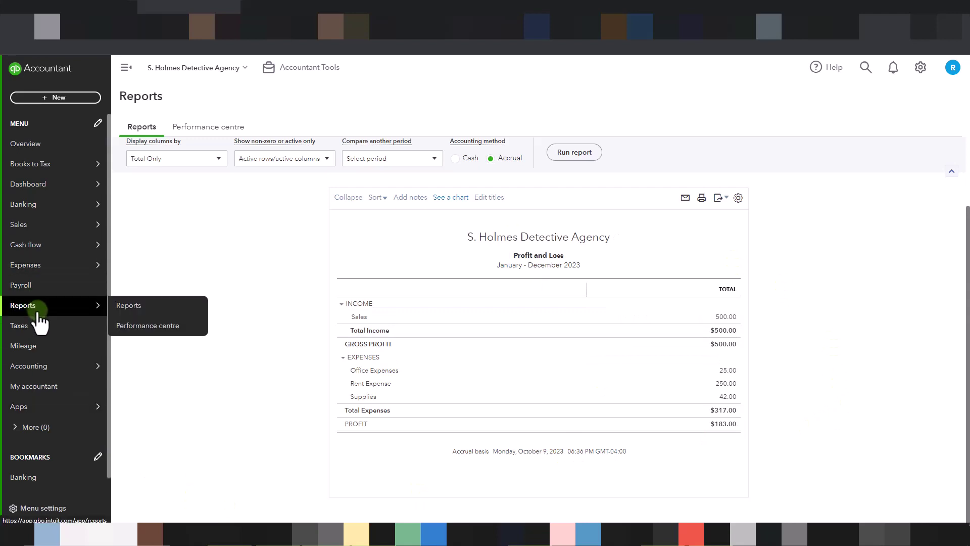
{"action": "left_click", "coordinate": [131, 306]}
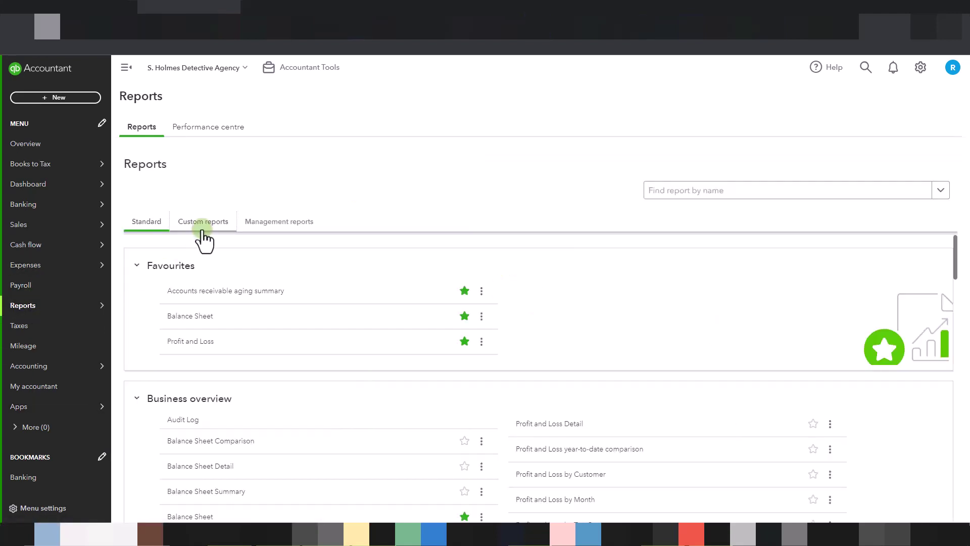
{"action": "left_click", "coordinate": [188, 316]}
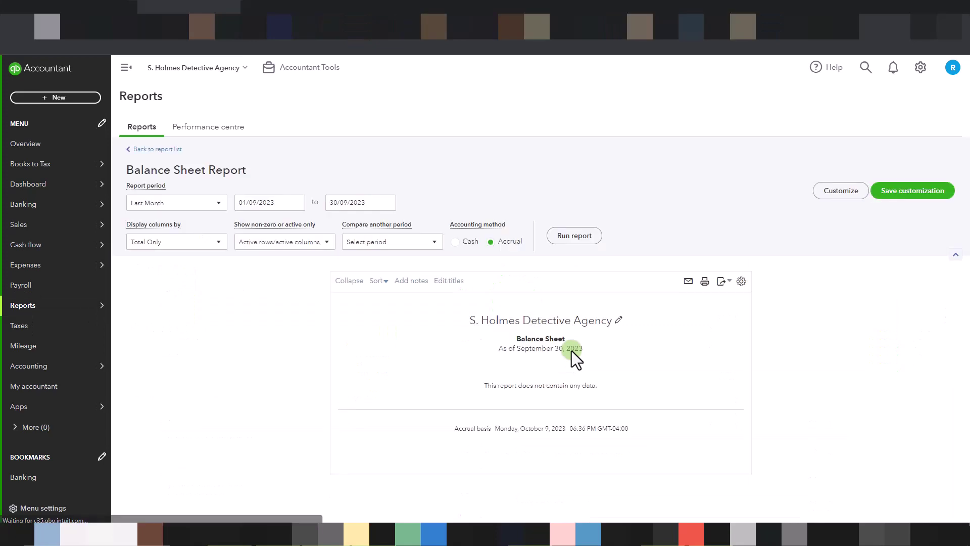
{"action": "left_click", "coordinate": [209, 203]}
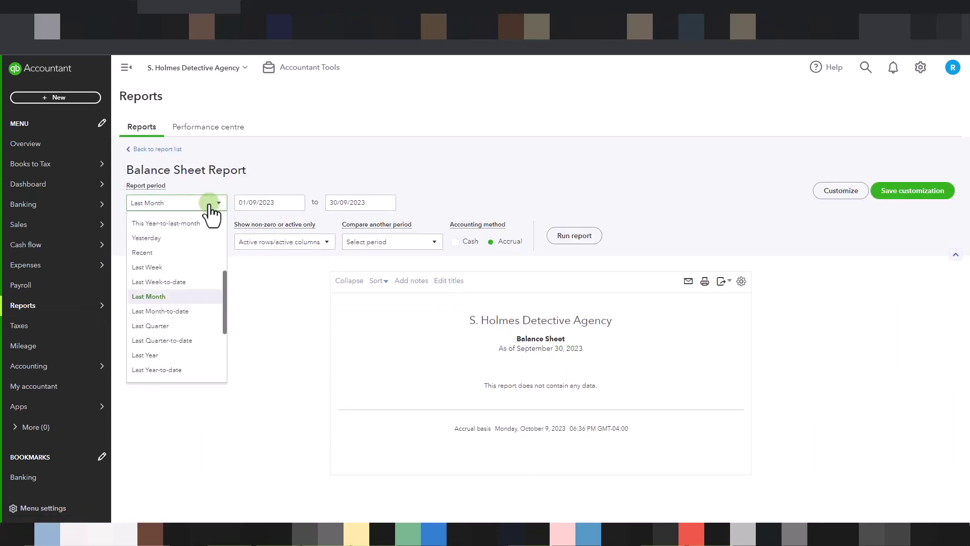
{"action": "scroll", "coordinate": [199, 326], "scroll_direction": "up", "scroll_amount": 3}
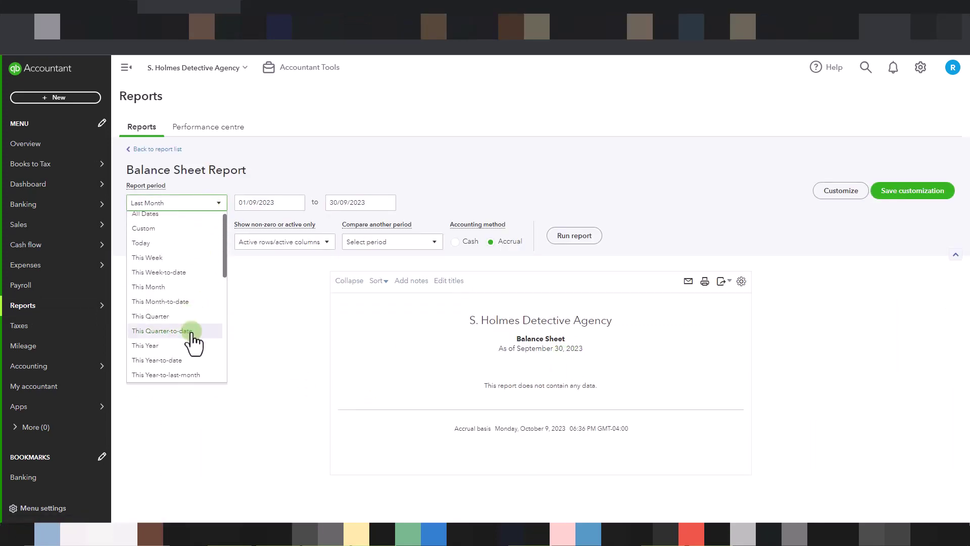
{"action": "left_click", "coordinate": [192, 346]}
{"action": "left_click", "coordinate": [576, 236]}
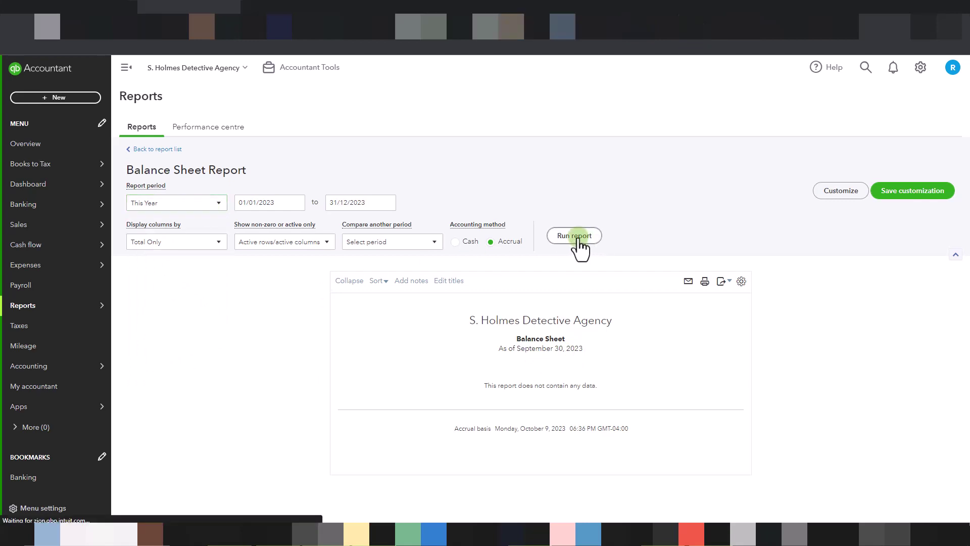
{"action": "scroll", "coordinate": [860, 403], "scroll_direction": "down", "scroll_amount": 3}
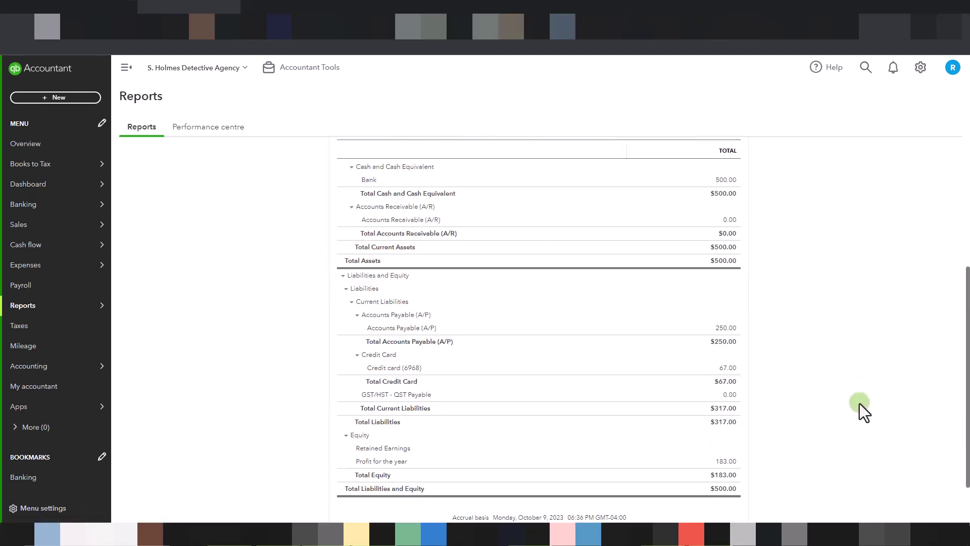
{"action": "scroll", "coordinate": [859, 403], "scroll_direction": "up", "scroll_amount": 2}
{"action": "scroll", "coordinate": [859, 404], "scroll_direction": "down", "scroll_amount": 2}
{"action": "scroll", "coordinate": [824, 333], "scroll_direction": "up", "scroll_amount": 2}
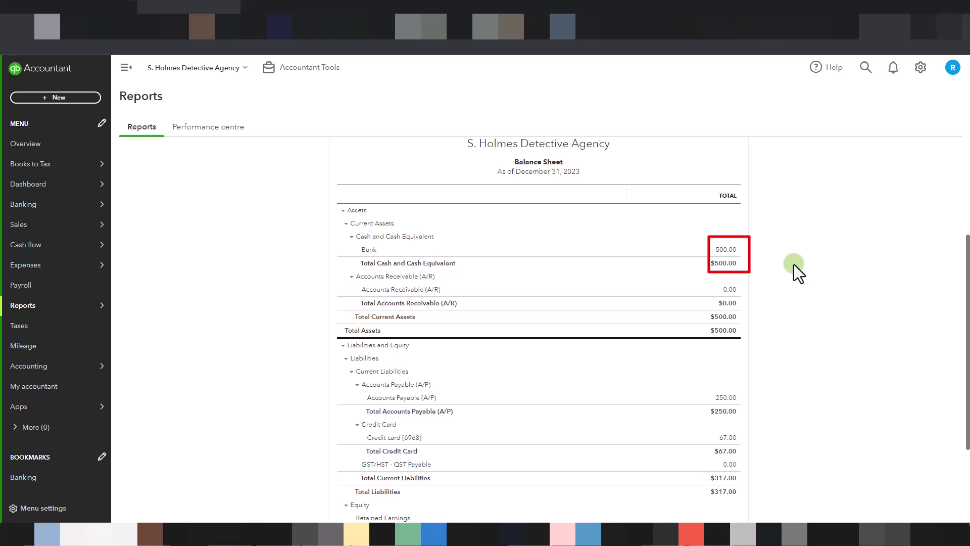
{"action": "scroll", "coordinate": [811, 370], "scroll_direction": "down", "scroll_amount": 2}
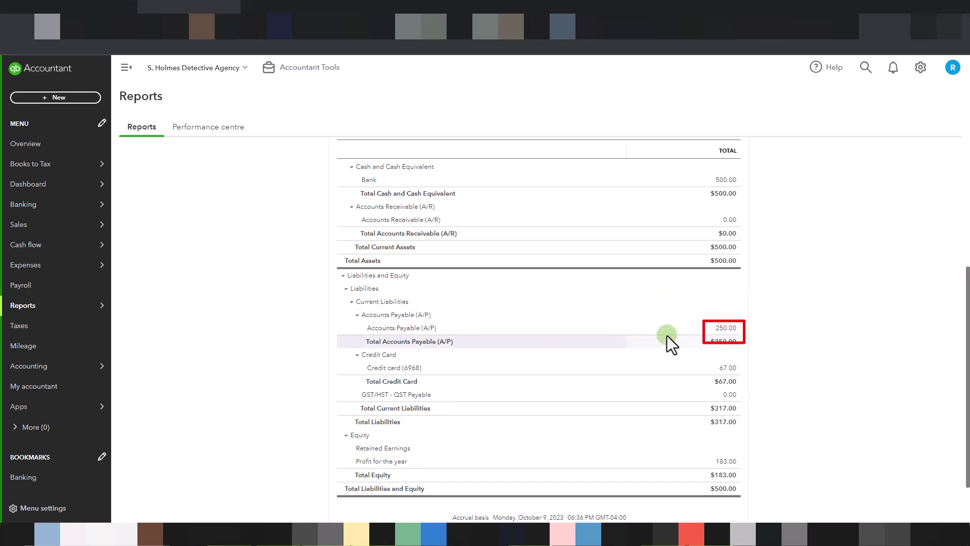
{"action": "scroll", "coordinate": [625, 381], "scroll_direction": "down", "scroll_amount": 1}
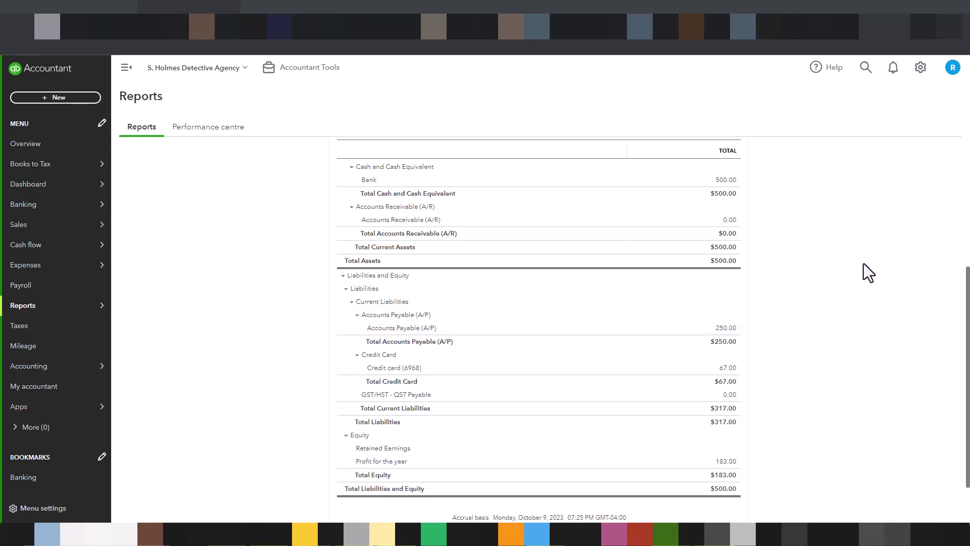
Step: Go from Custom reports back to the Standard reports list and scroll to What you owe
{"action": "mouse_move", "coordinate": [64, 308]}
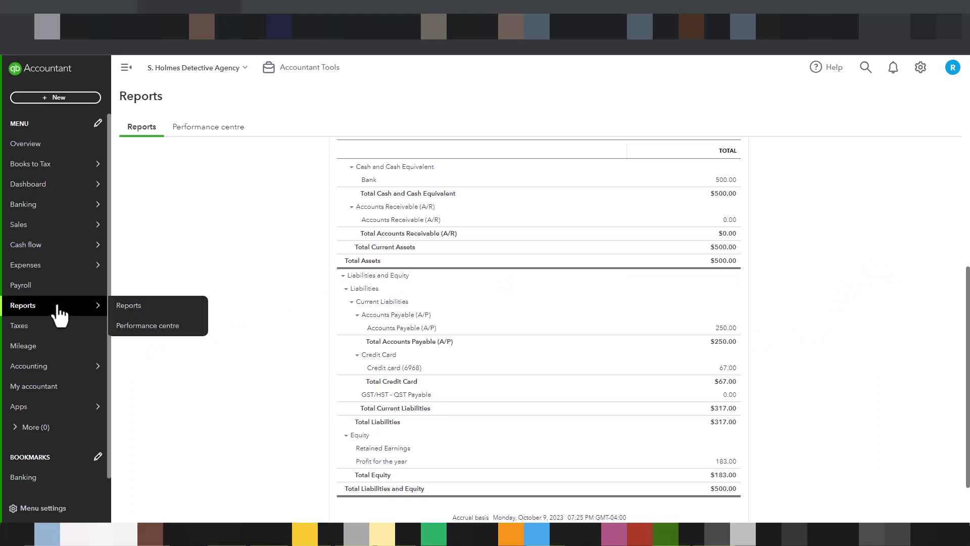
{"action": "left_click", "coordinate": [147, 308]}
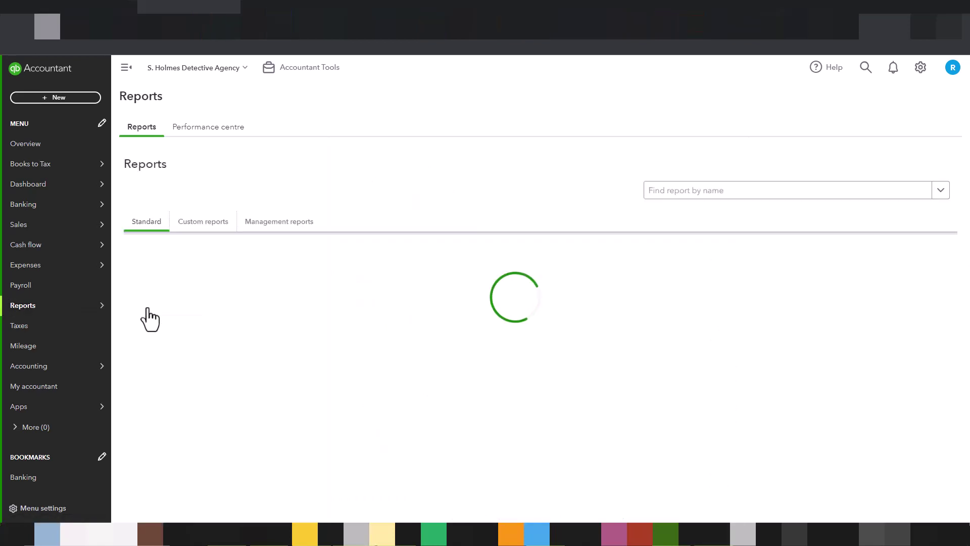
{"action": "left_click", "coordinate": [207, 230]}
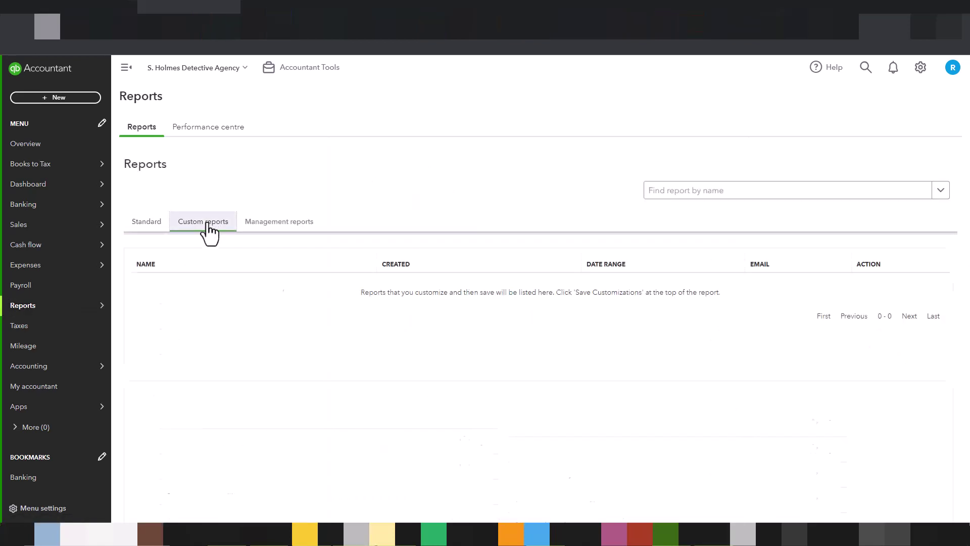
{"action": "left_click", "coordinate": [139, 222]}
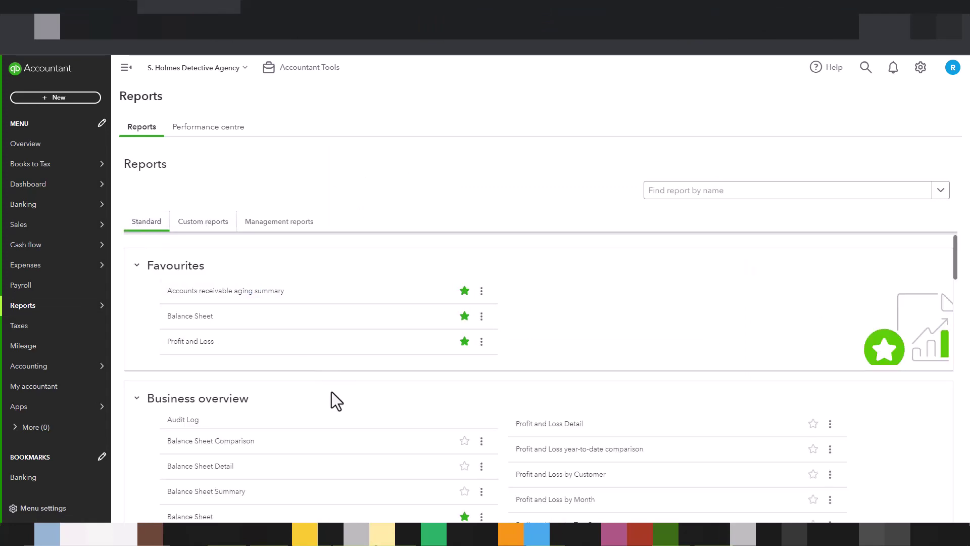
{"action": "scroll", "coordinate": [332, 392], "scroll_direction": "down", "scroll_amount": 5}
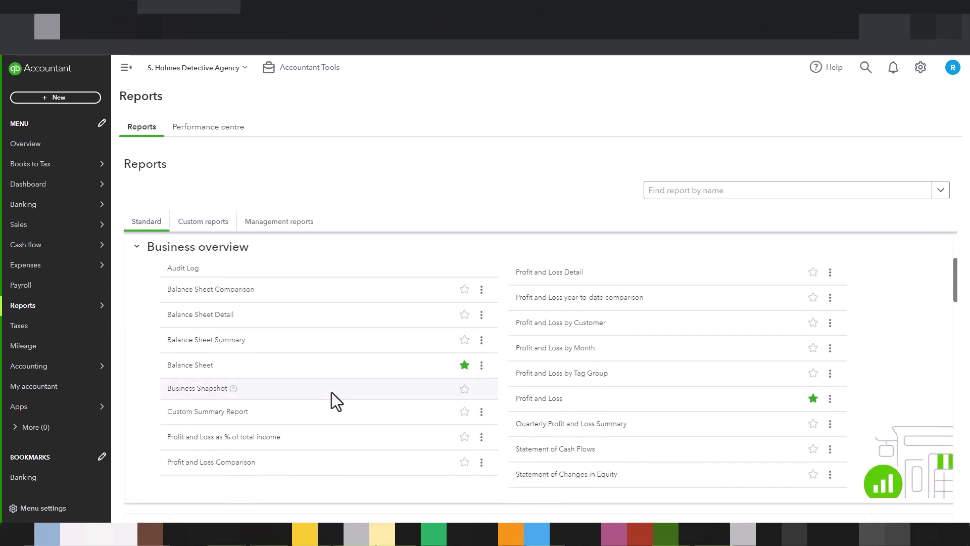
{"action": "scroll", "coordinate": [331, 392], "scroll_direction": "down", "scroll_amount": 10}
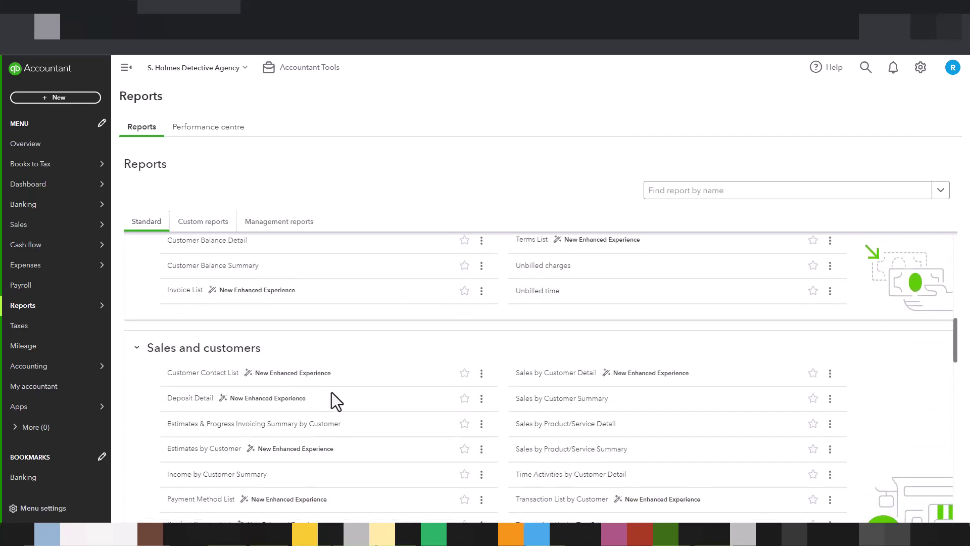
{"action": "scroll", "coordinate": [332, 392], "scroll_direction": "down", "scroll_amount": 4}
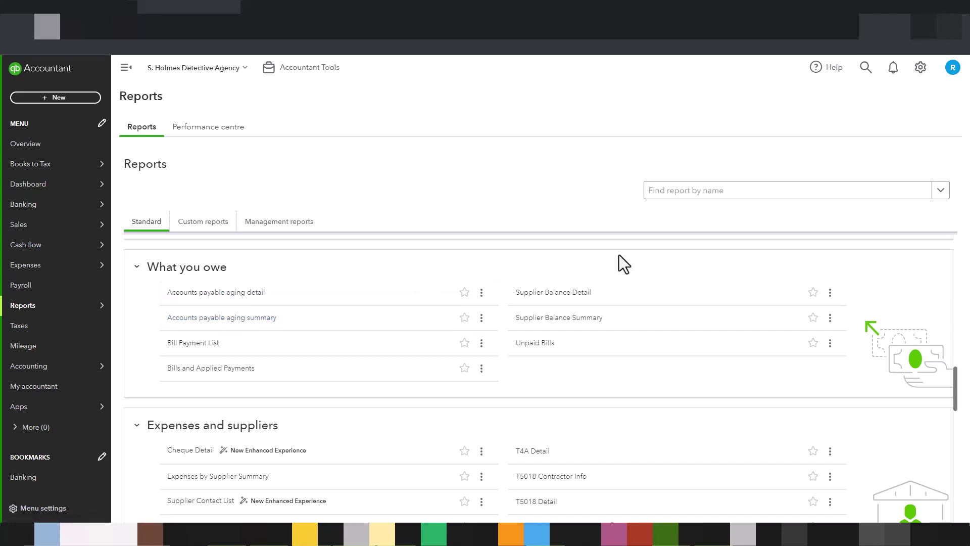
{"action": "left_click", "coordinate": [686, 191]}
Step: Check the A/P Aging Summary ($250.00 owed, all current), then review the Balance Sheet totals
{"action": "left_click", "coordinate": [220, 318]}
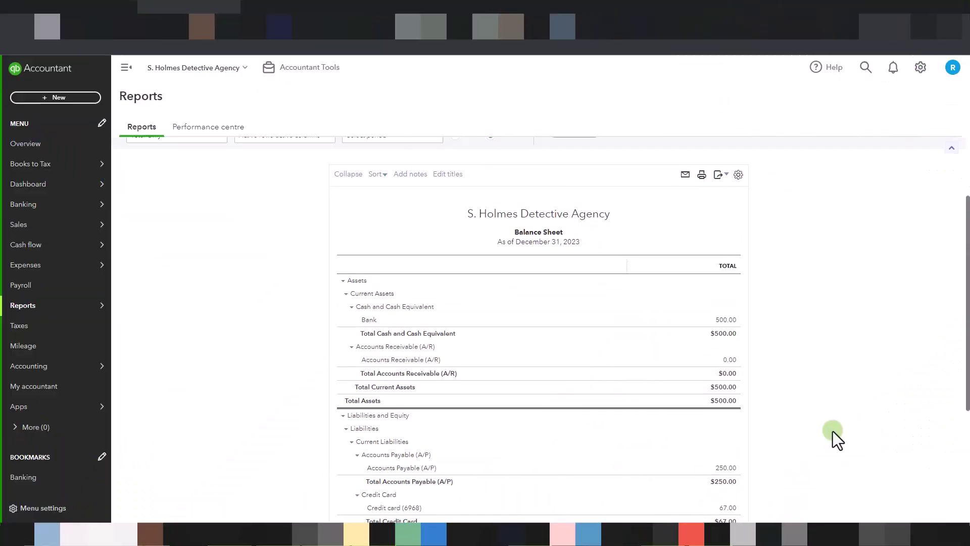
{"action": "scroll", "coordinate": [832, 439], "scroll_direction": "up", "scroll_amount": 1}
{"action": "scroll", "coordinate": [832, 440], "scroll_direction": "down", "scroll_amount": 4}
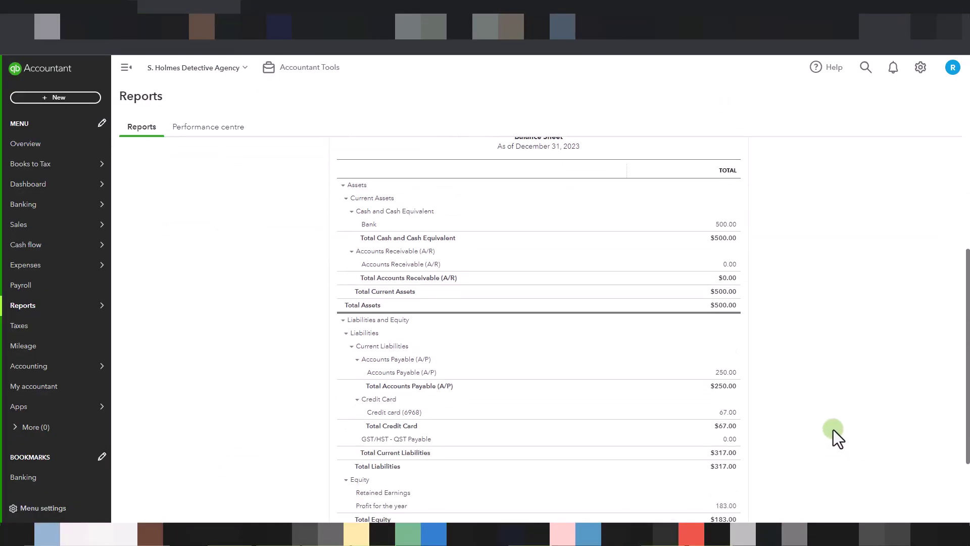
{"action": "scroll", "coordinate": [833, 430], "scroll_direction": "down", "scroll_amount": 2}
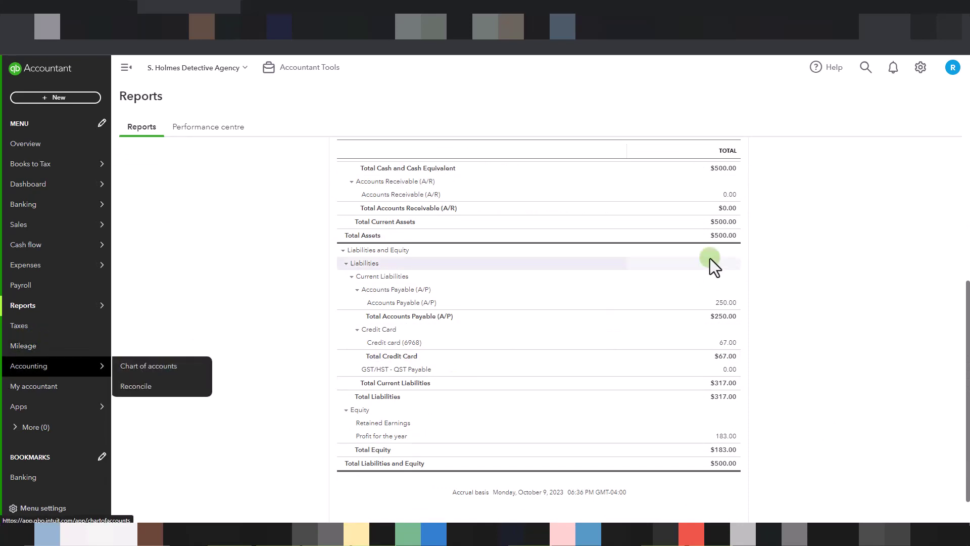
Step: Filter Bills to Unpaid and open the supplier of the $250.00 rent bill
{"action": "mouse_move", "coordinate": [51, 244]}
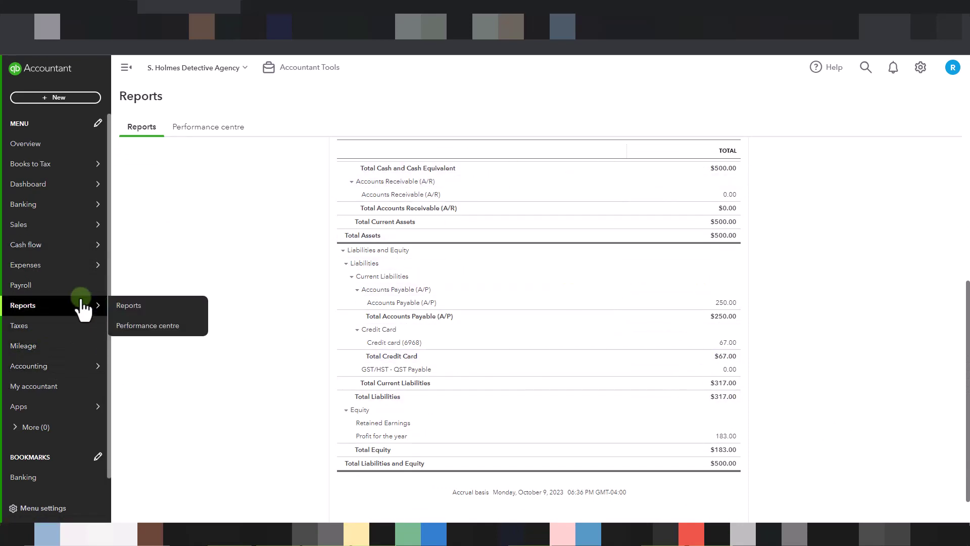
{"action": "mouse_move", "coordinate": [70, 272]}
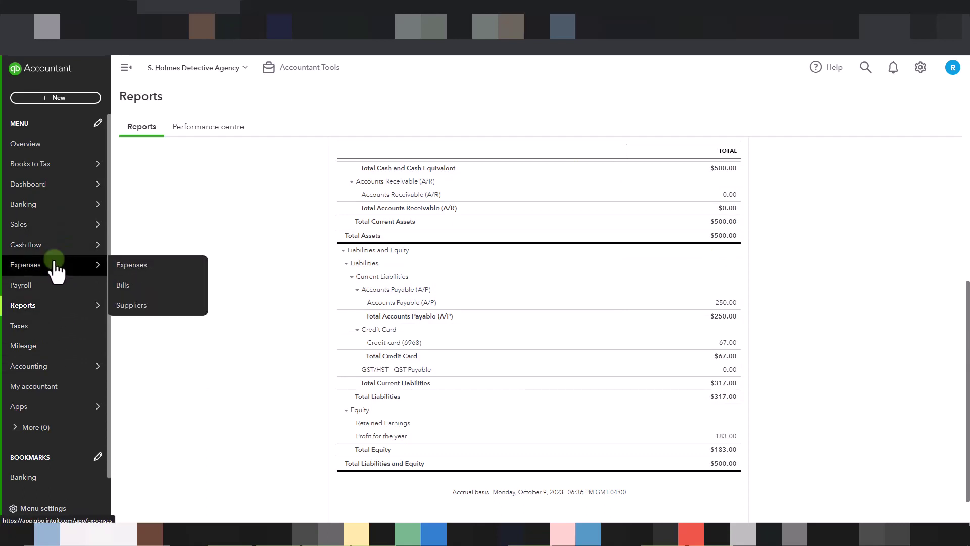
{"action": "left_click", "coordinate": [152, 287]}
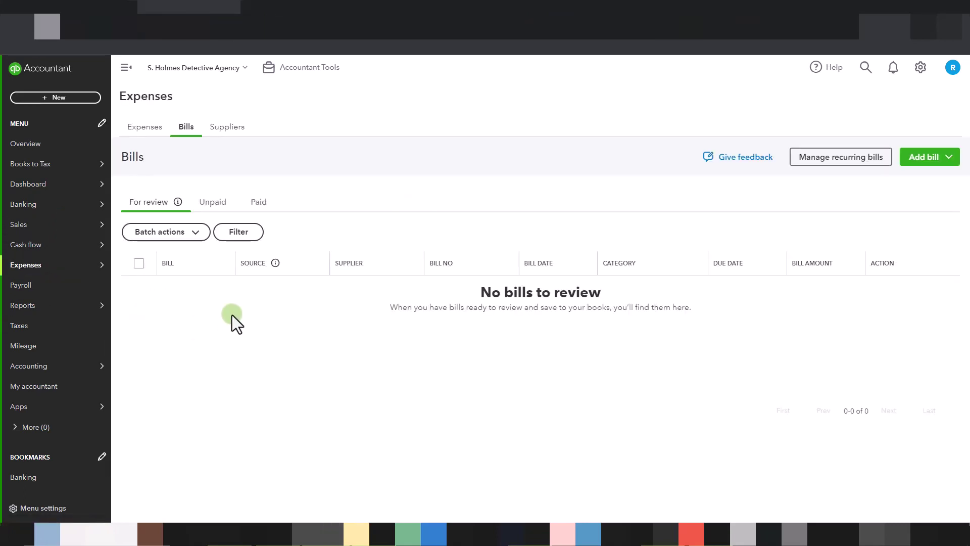
{"action": "left_click", "coordinate": [212, 202]}
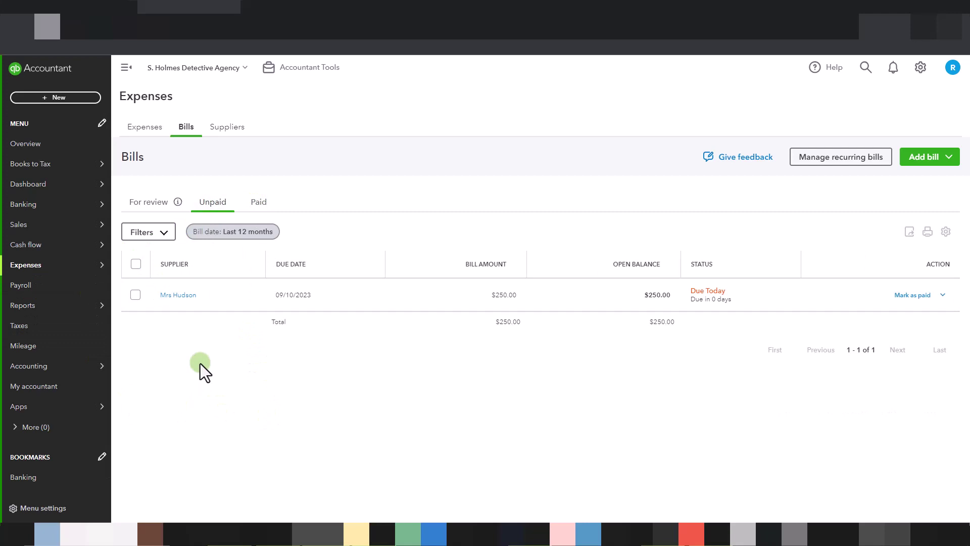
{"action": "left_click", "coordinate": [185, 297]}
{"action": "mouse_move", "coordinate": [96, 369]}
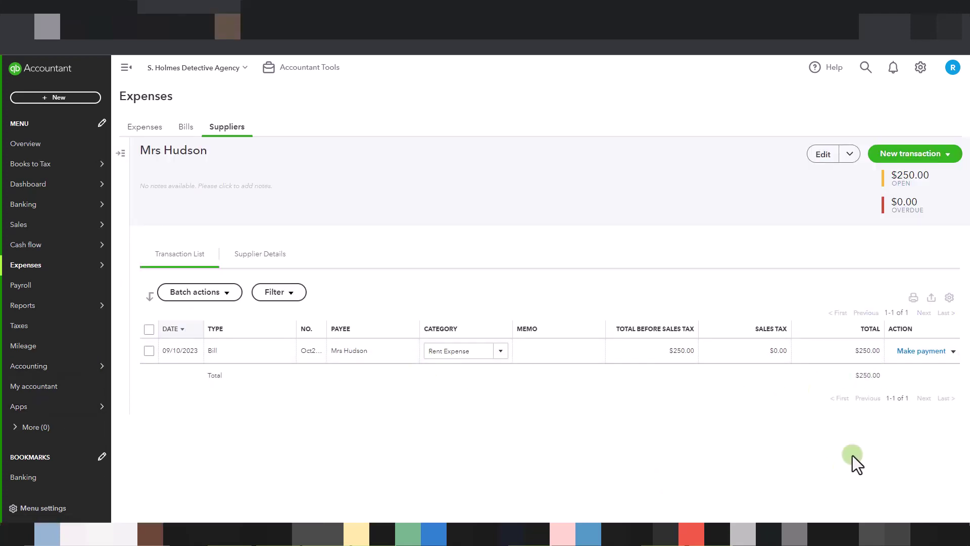
Step: Pay the Oct2023 rent bill of 250.00 from Bank as cheque 521 and save it
{"action": "left_click", "coordinate": [915, 352]}
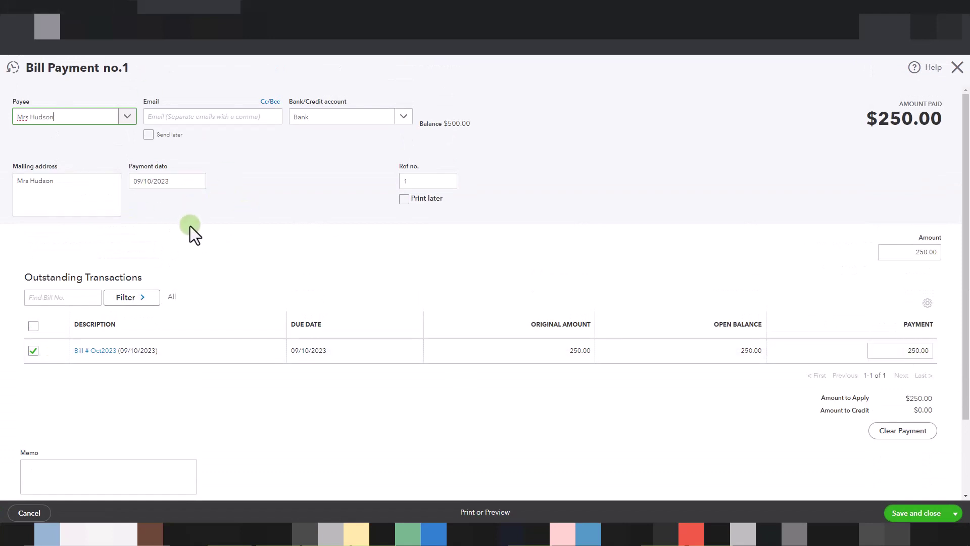
{"action": "left_click", "coordinate": [404, 120]}
{"action": "left_click", "coordinate": [404, 121]}
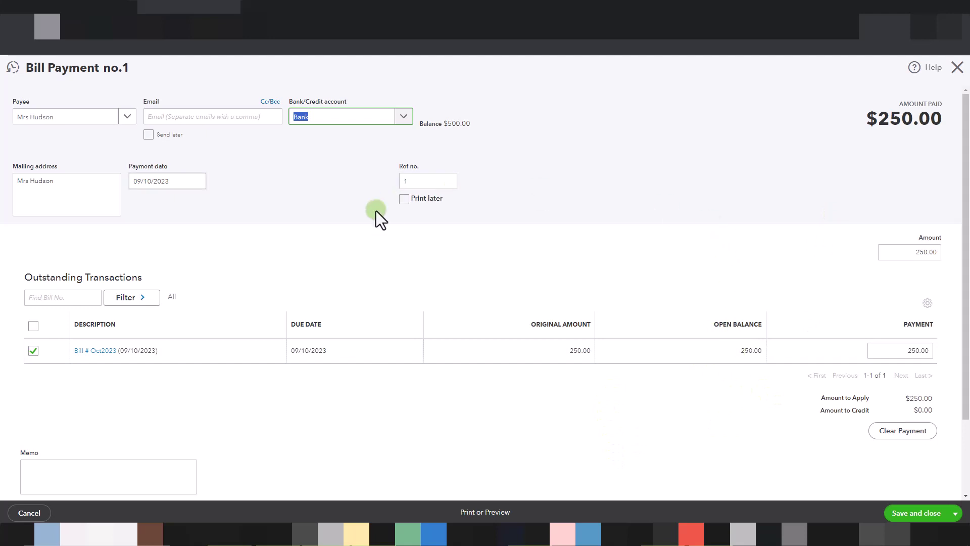
{"action": "left_click", "coordinate": [420, 180]}
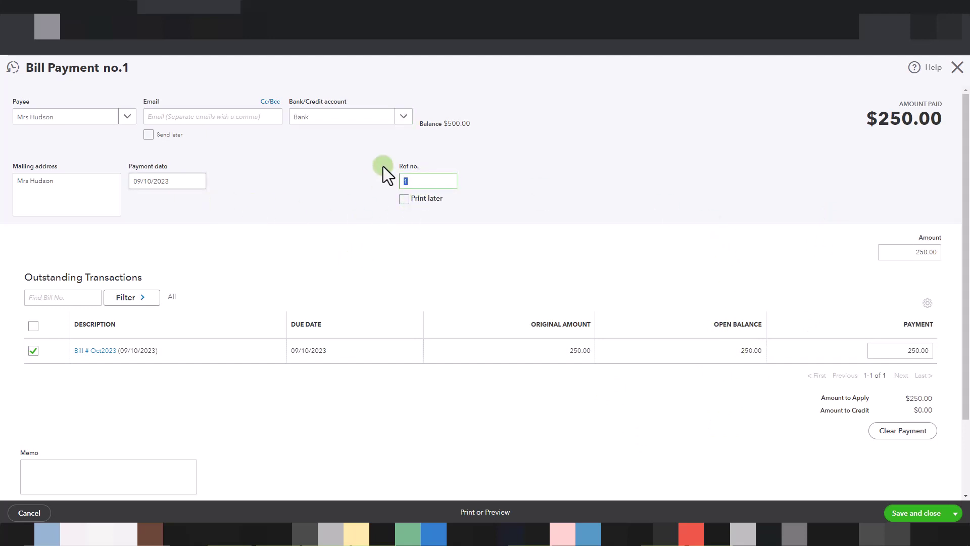
{"action": "left_click", "coordinate": [383, 166]}
{"action": "left_click", "coordinate": [422, 199]}
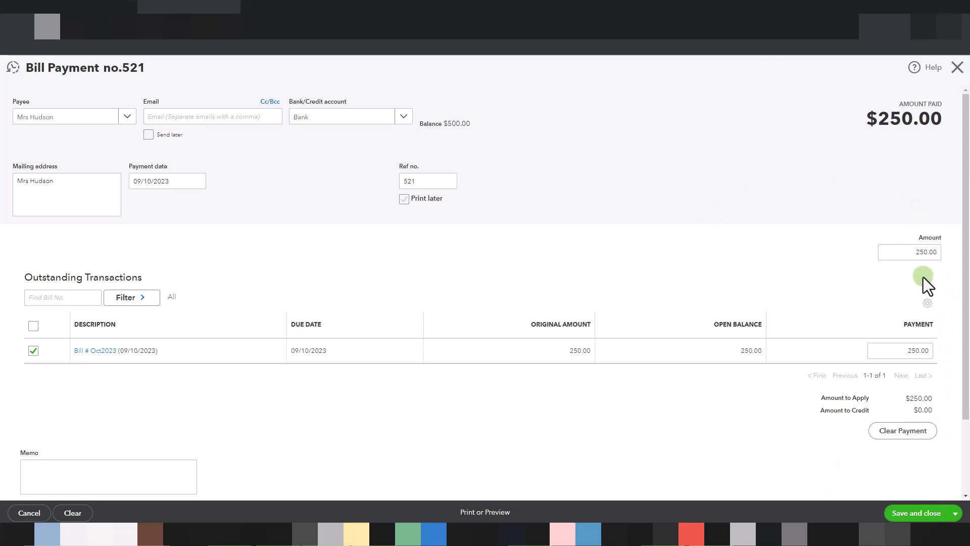
{"action": "left_click", "coordinate": [923, 253]}
{"action": "left_click", "coordinate": [897, 251]}
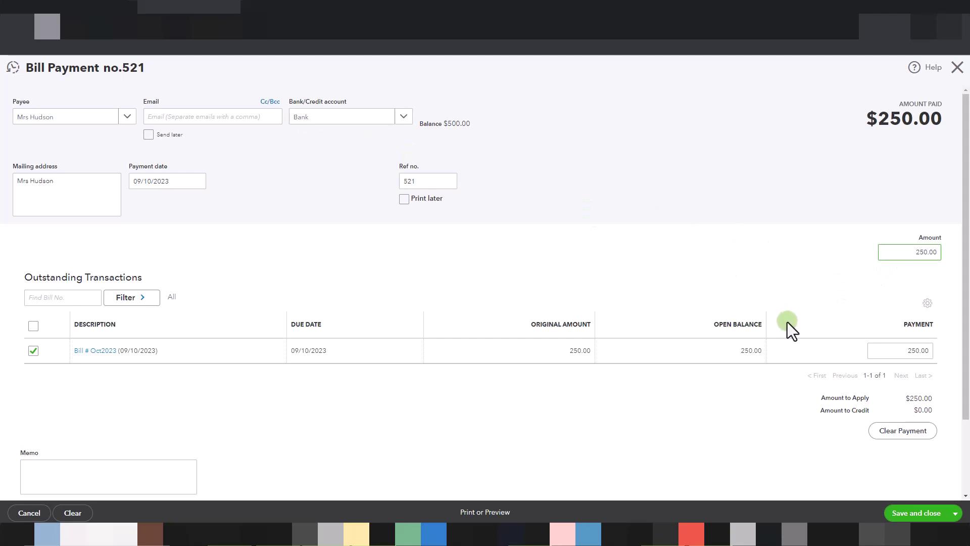
{"action": "left_click", "coordinate": [919, 512]}
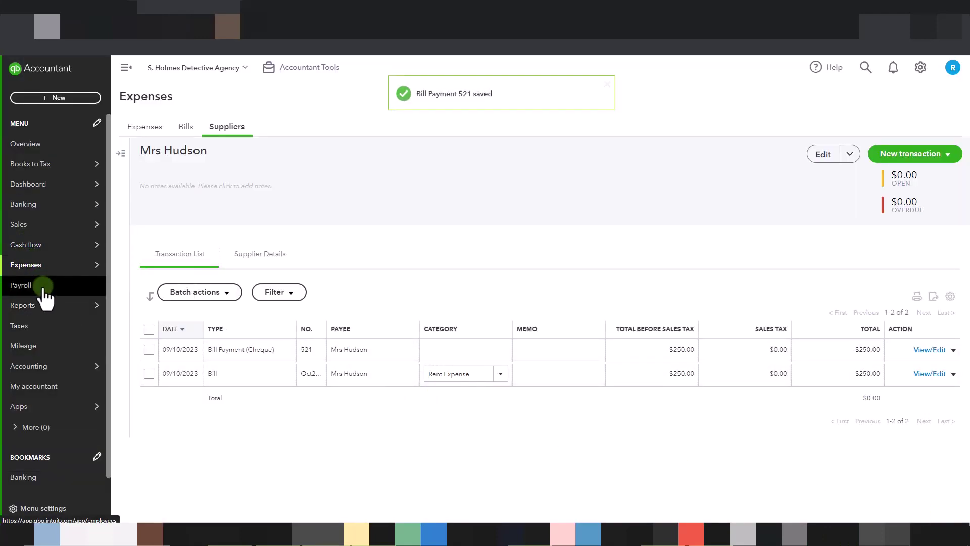
Step: Open Expenses > Bills and switch to the Paid tab showing the $250.00 rent bill
{"action": "mouse_move", "coordinate": [40, 268]}
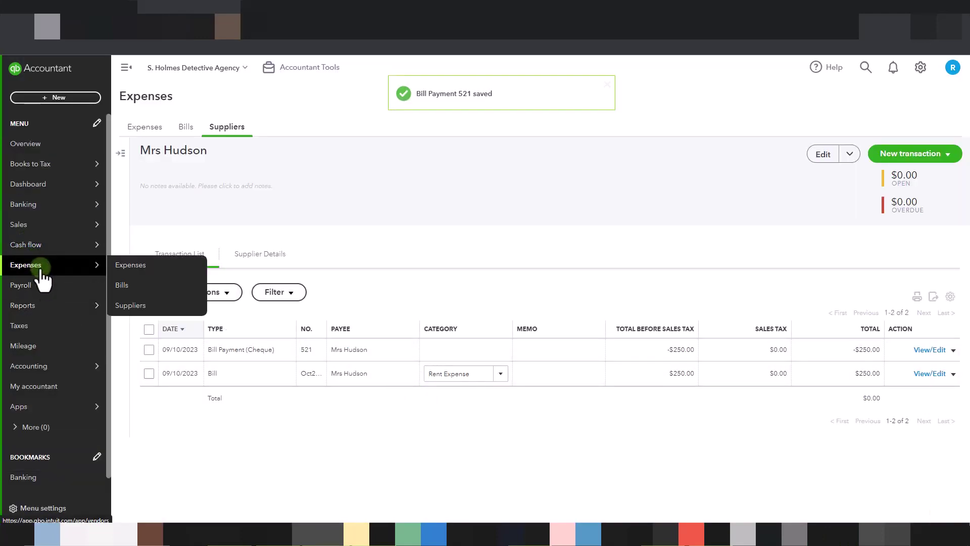
{"action": "left_click", "coordinate": [137, 286]}
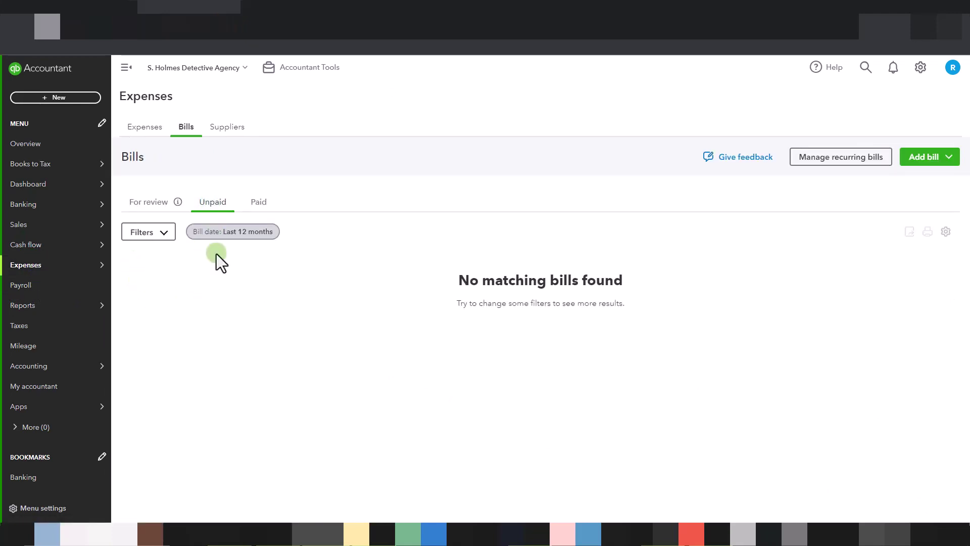
{"action": "left_click", "coordinate": [258, 207]}
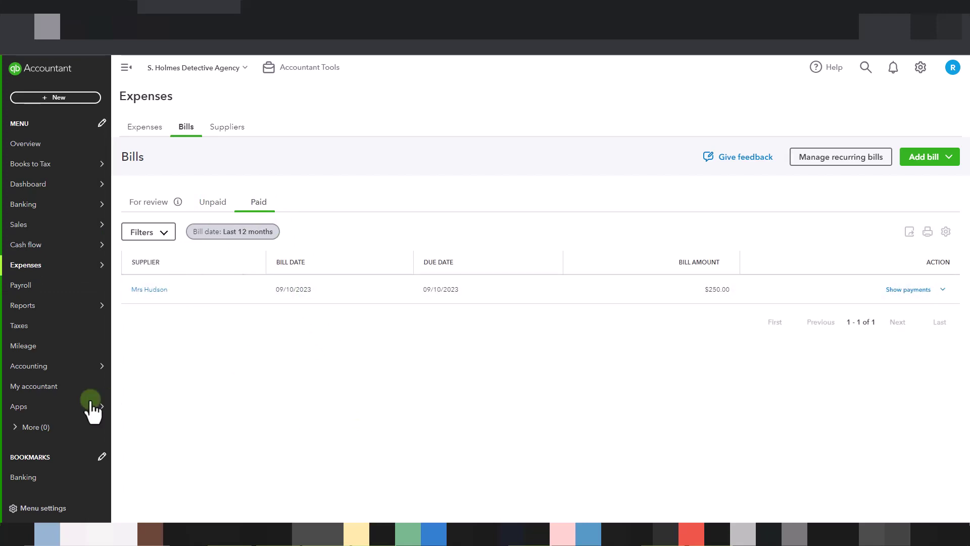
{"action": "mouse_move", "coordinate": [33, 312]}
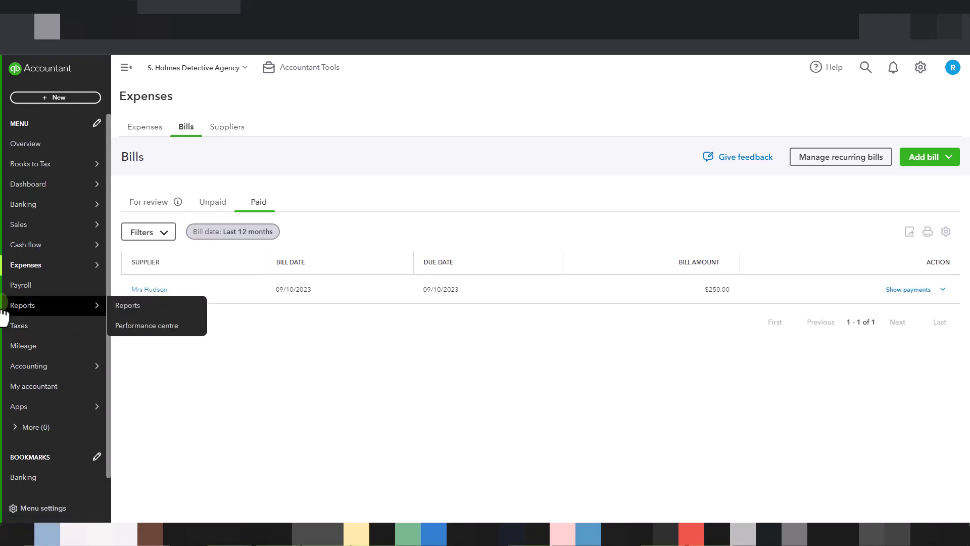
Step: Run the Balance Sheet for This Year and review the $250.00 assets and liabilities-plus-equity totals
{"action": "left_click", "coordinate": [127, 306]}
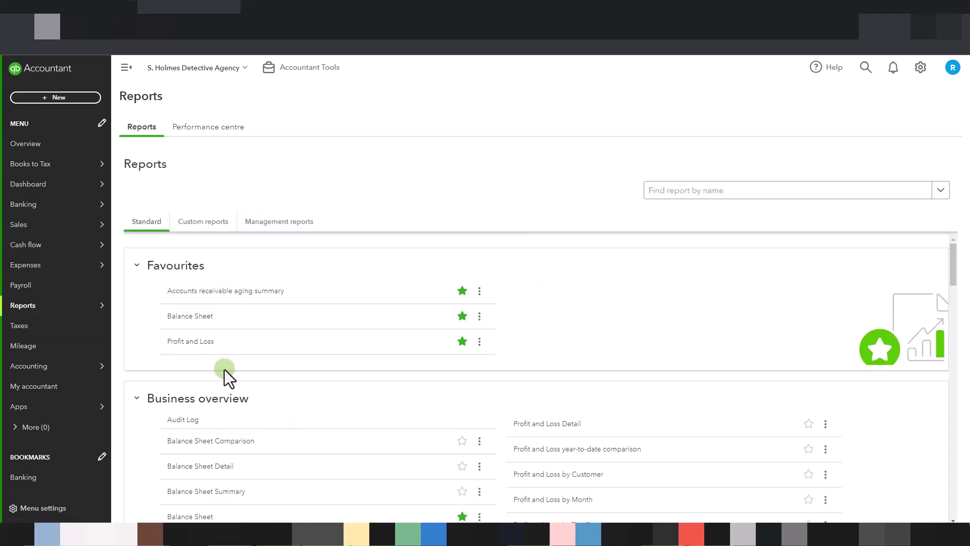
{"action": "left_click", "coordinate": [188, 319]}
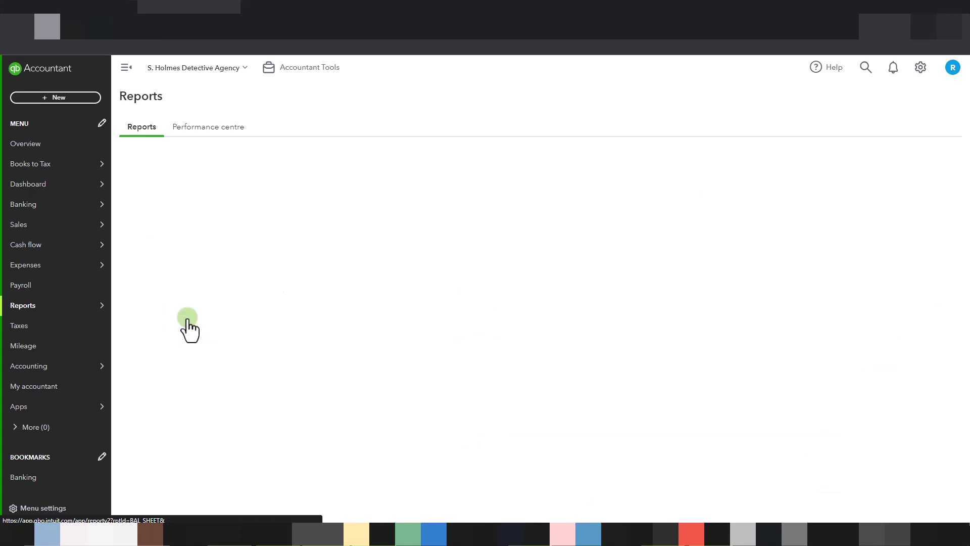
{"action": "left_click", "coordinate": [199, 205]}
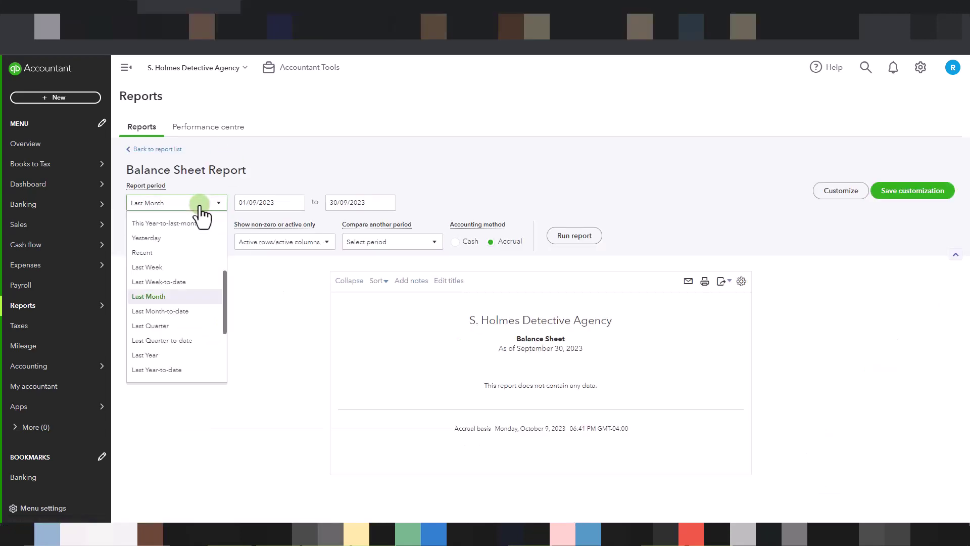
{"action": "scroll", "coordinate": [205, 288], "scroll_direction": "up", "scroll_amount": 5}
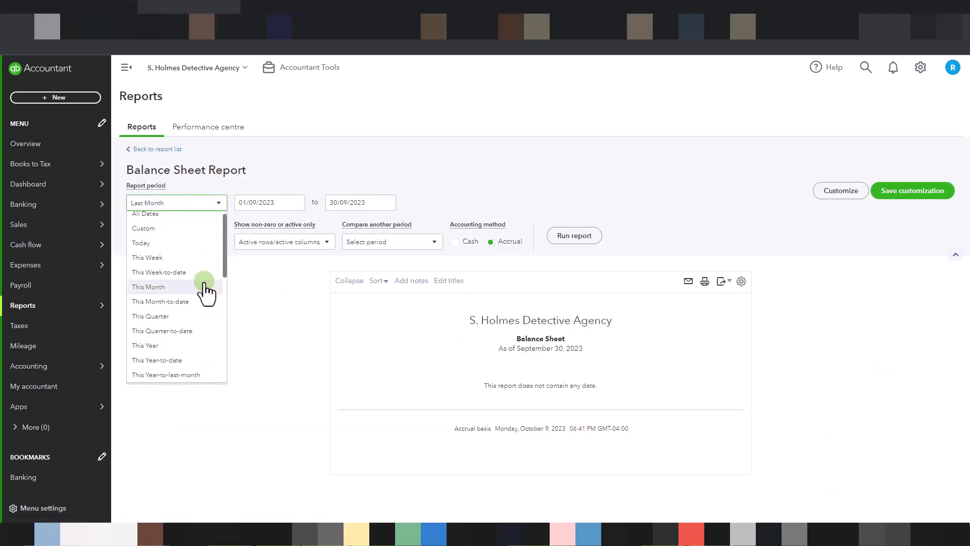
{"action": "left_click", "coordinate": [167, 346]}
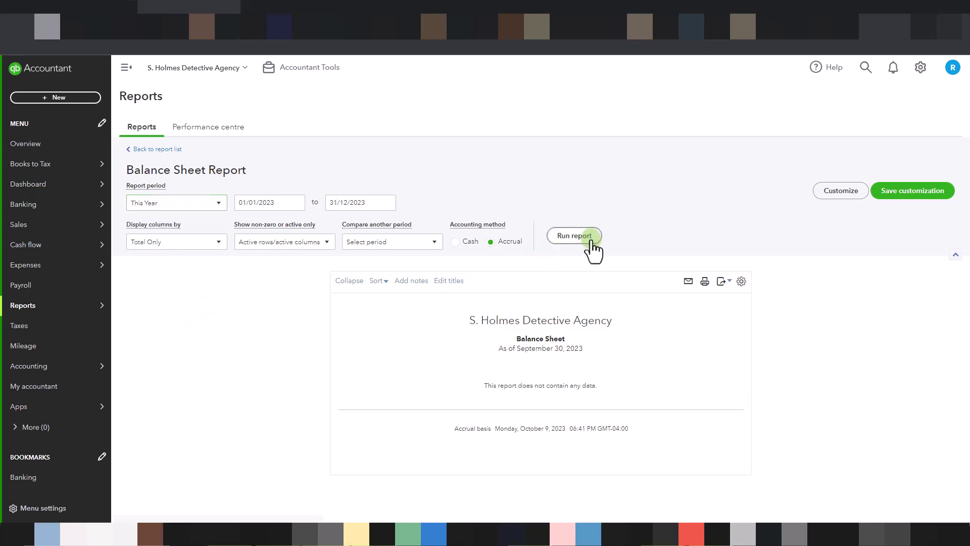
{"action": "left_click", "coordinate": [588, 237]}
{"action": "scroll", "coordinate": [784, 386], "scroll_direction": "down", "scroll_amount": 3}
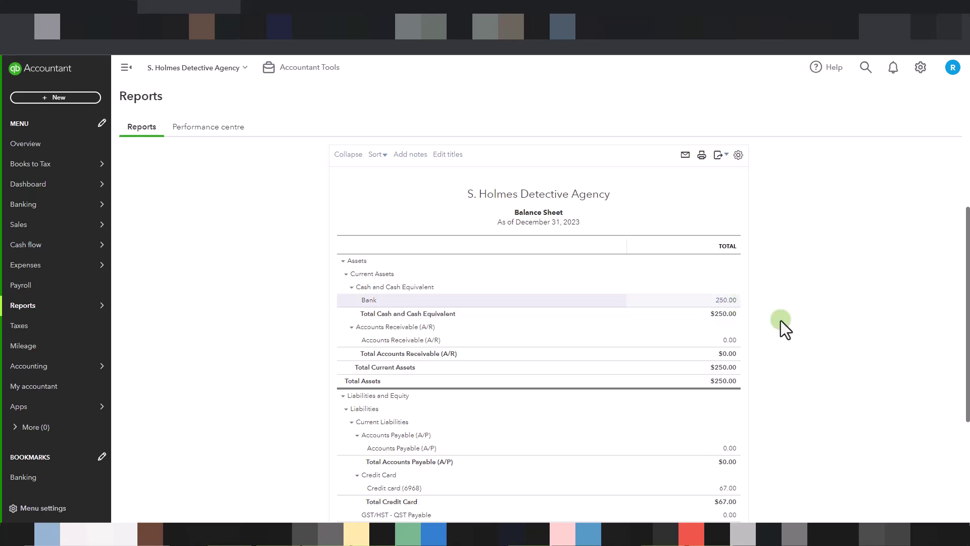
{"action": "scroll", "coordinate": [856, 380], "scroll_direction": "down", "scroll_amount": 1}
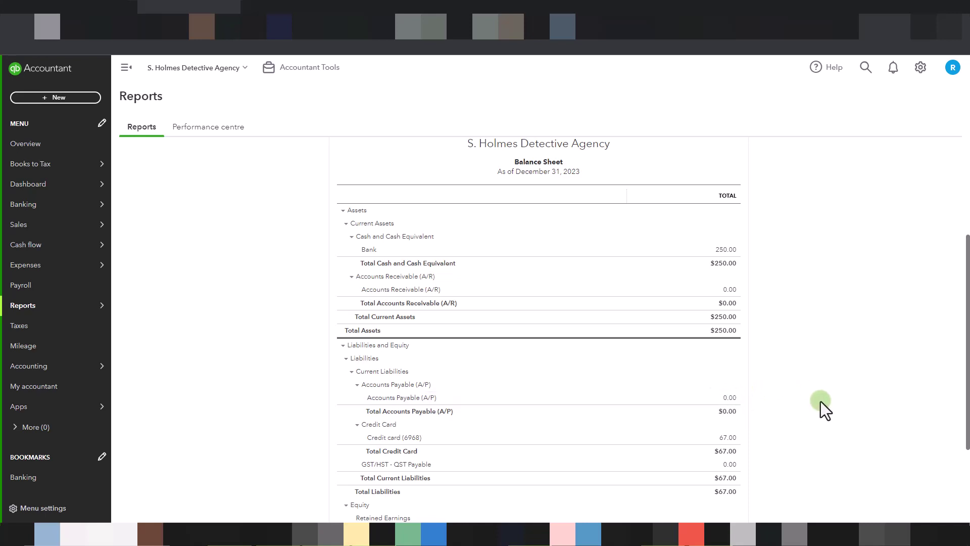
{"action": "scroll", "coordinate": [866, 426], "scroll_direction": "down", "scroll_amount": 3}
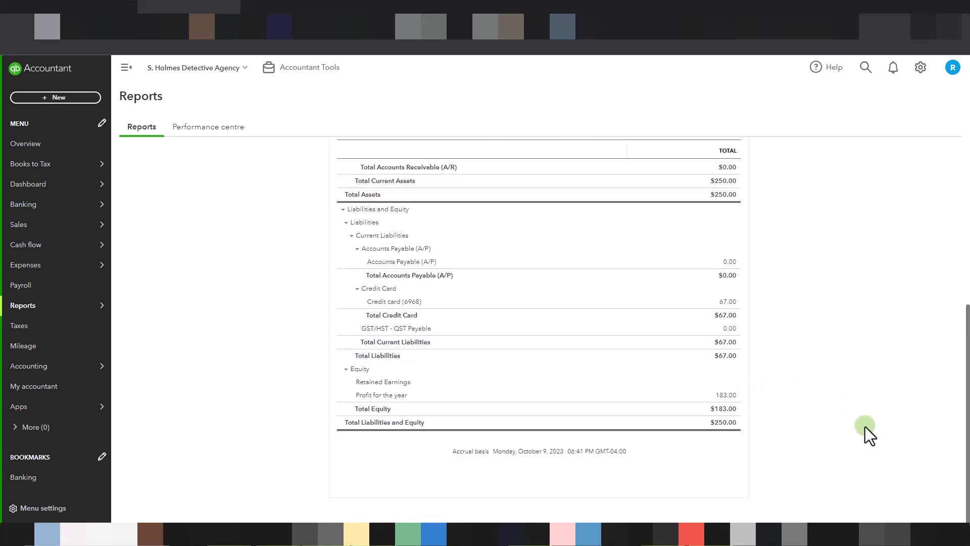
{"action": "scroll", "coordinate": [865, 427], "scroll_direction": "up", "scroll_amount": 3}
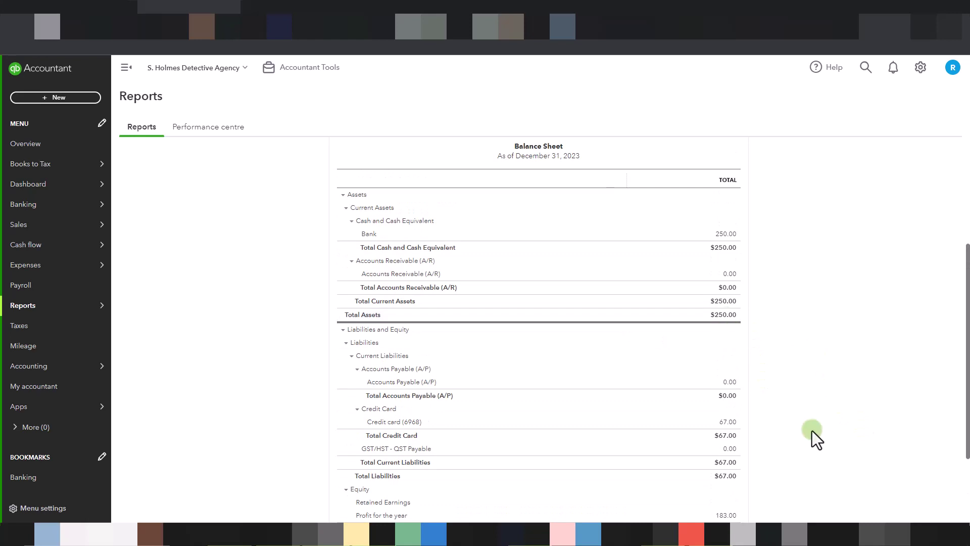
{"action": "scroll", "coordinate": [811, 430], "scroll_direction": "down", "scroll_amount": 2}
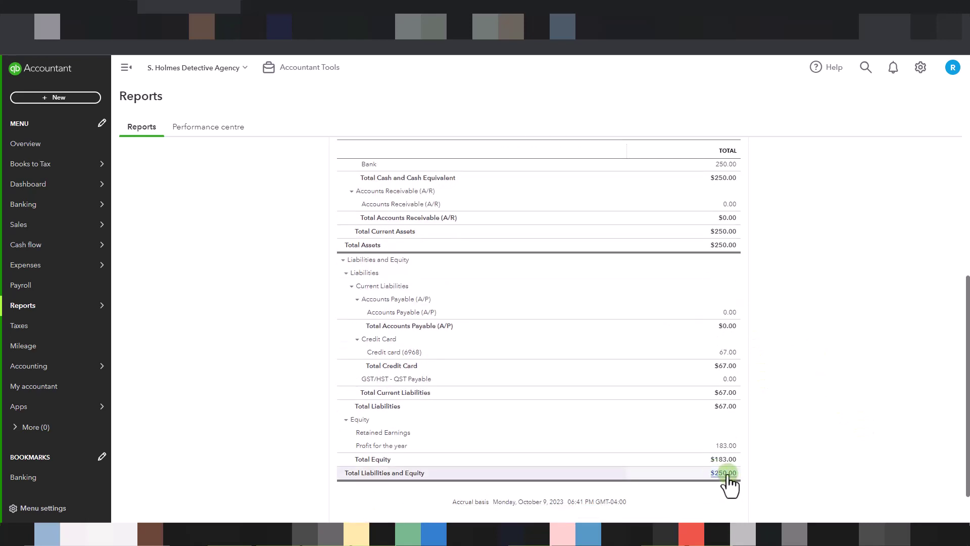
{"action": "scroll", "coordinate": [854, 459], "scroll_direction": "up", "scroll_amount": 7}
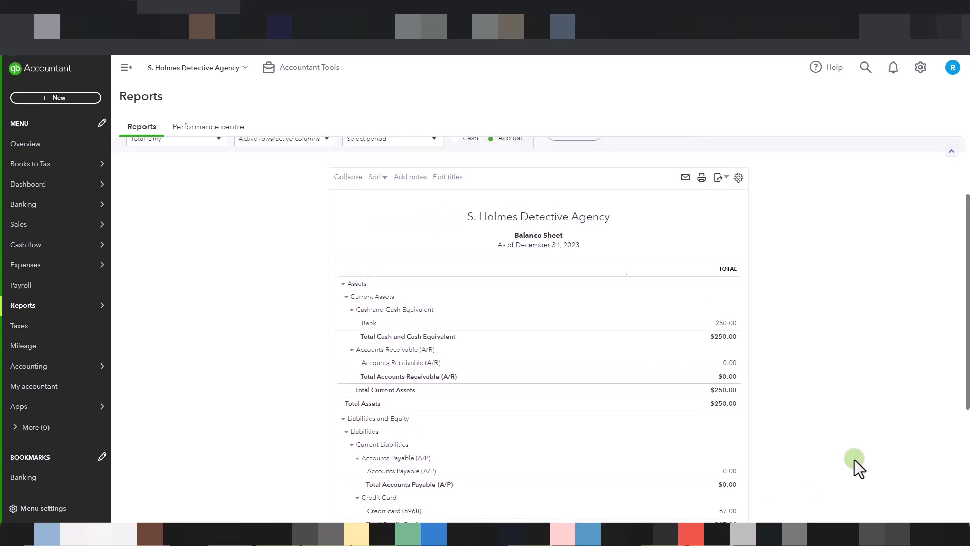